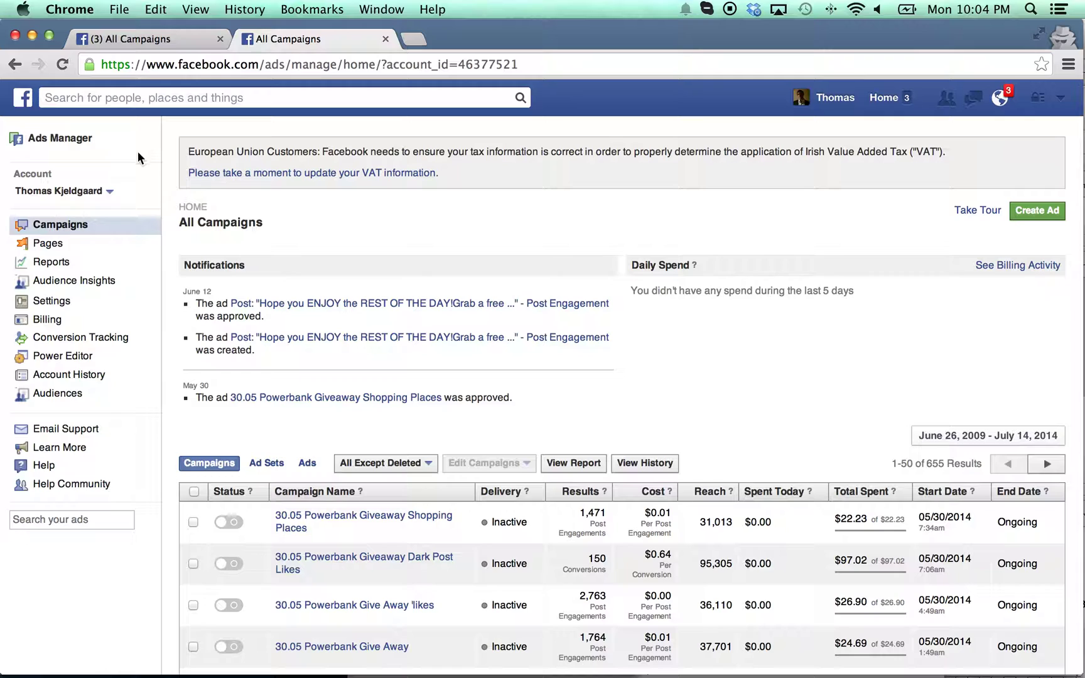
# Open Power Editor and download the Chilindo ad account with all campaigns from the start of time
pyautogui.click(46, 355)
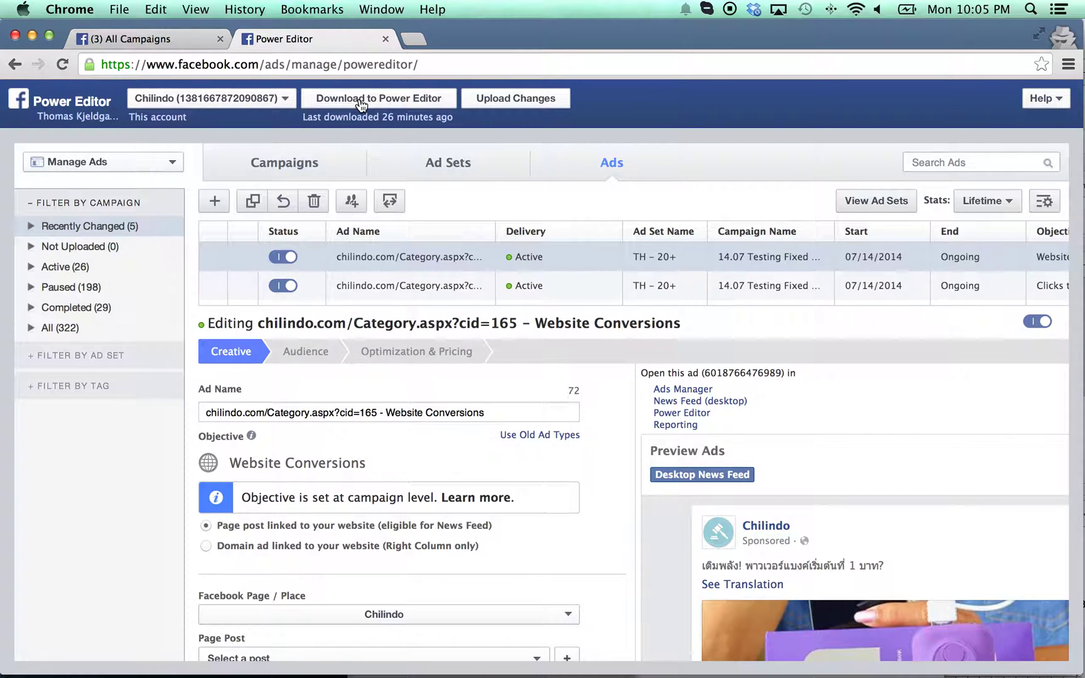
pyautogui.click(361, 104)
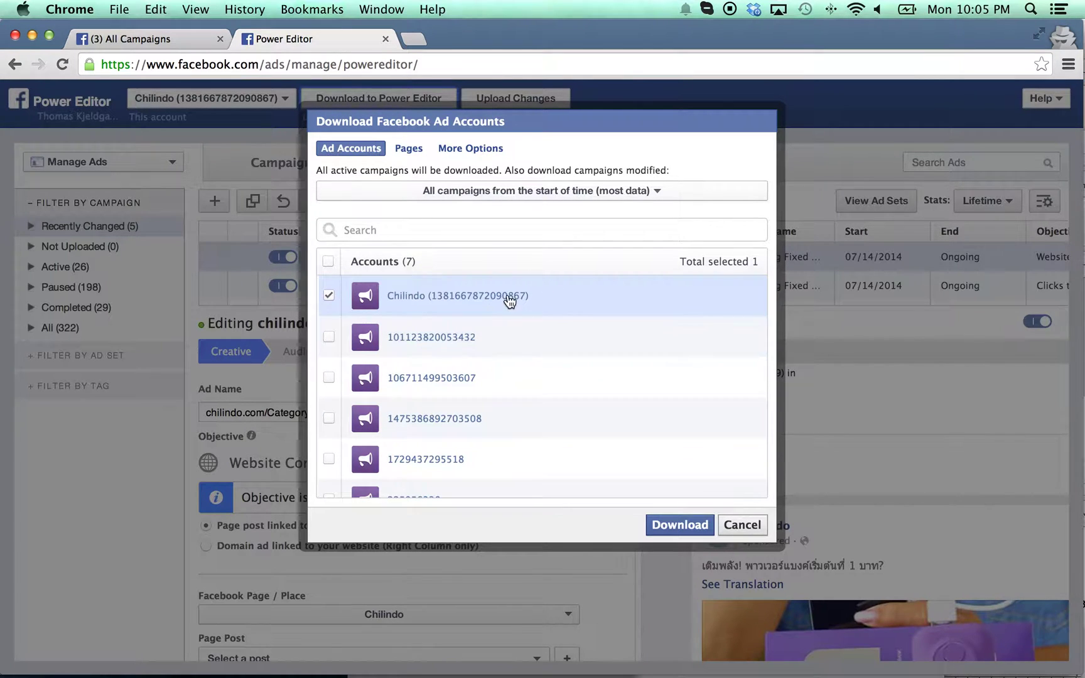
pyautogui.click(664, 523)
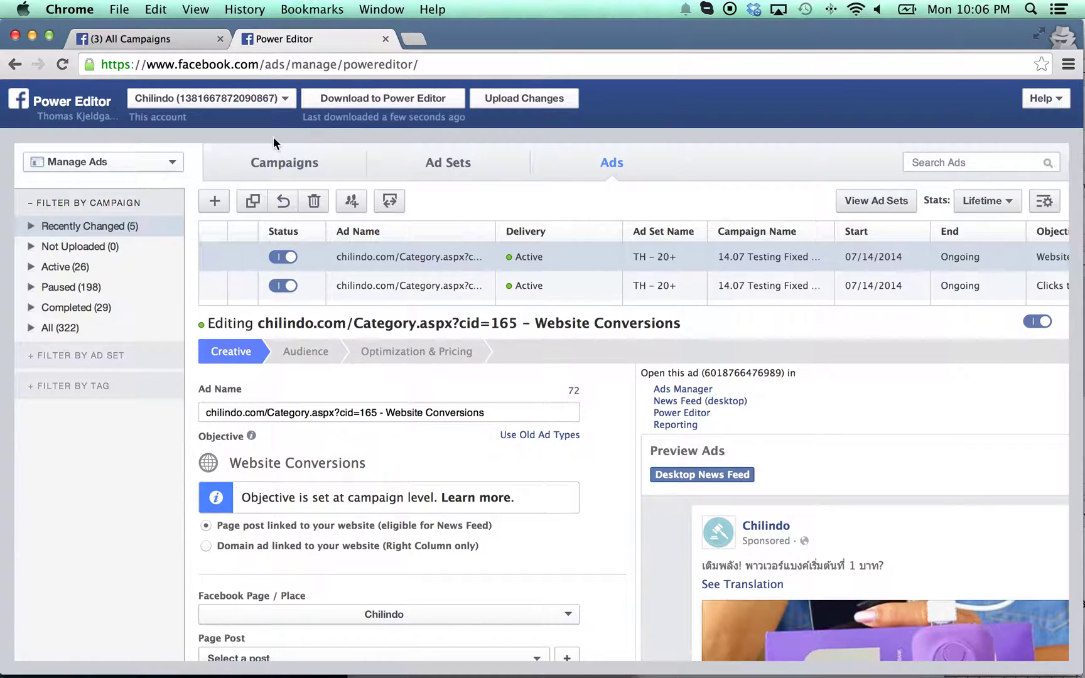
# Show the account's campaigns and start creating a new campaign
pyautogui.click(280, 168)
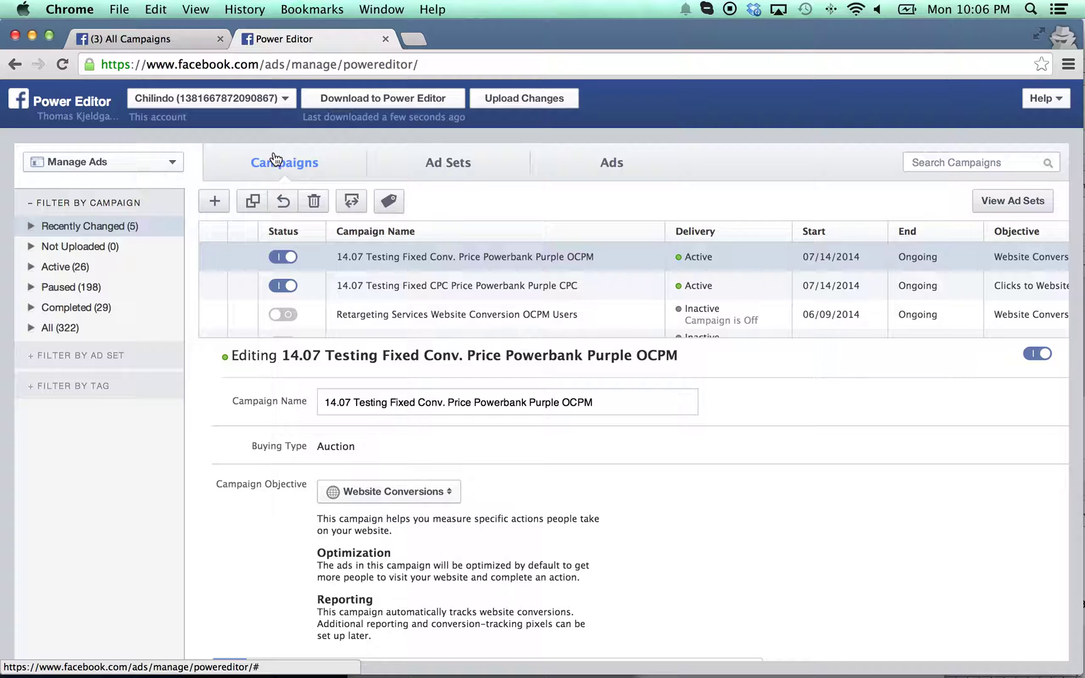
pyautogui.click(215, 202)
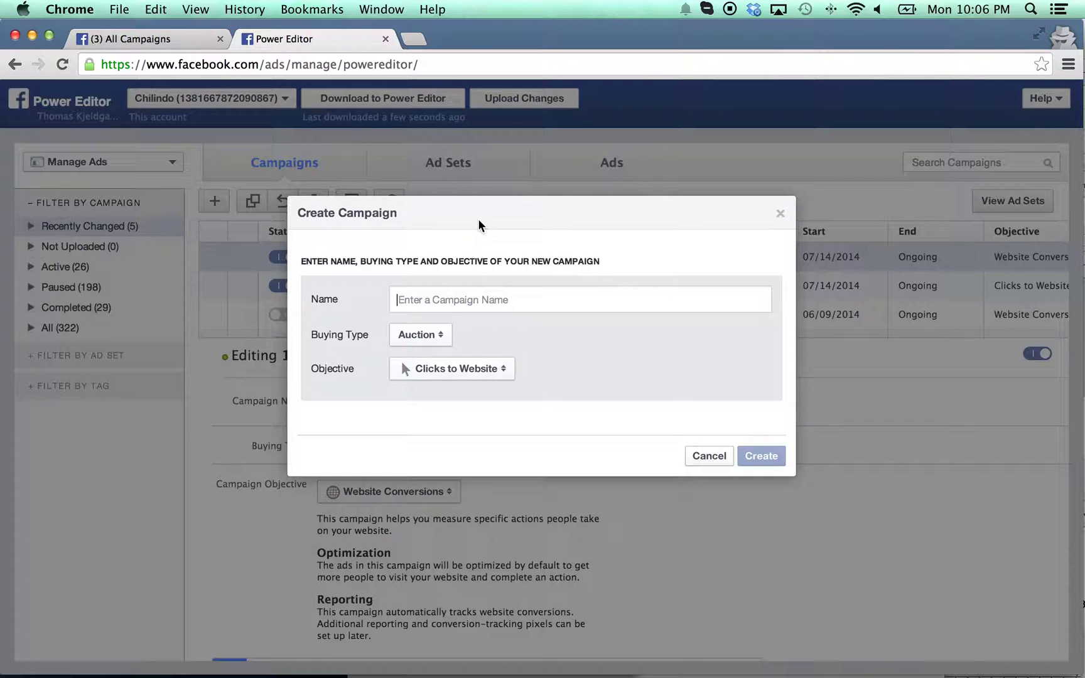
pyautogui.write('Get Likes')
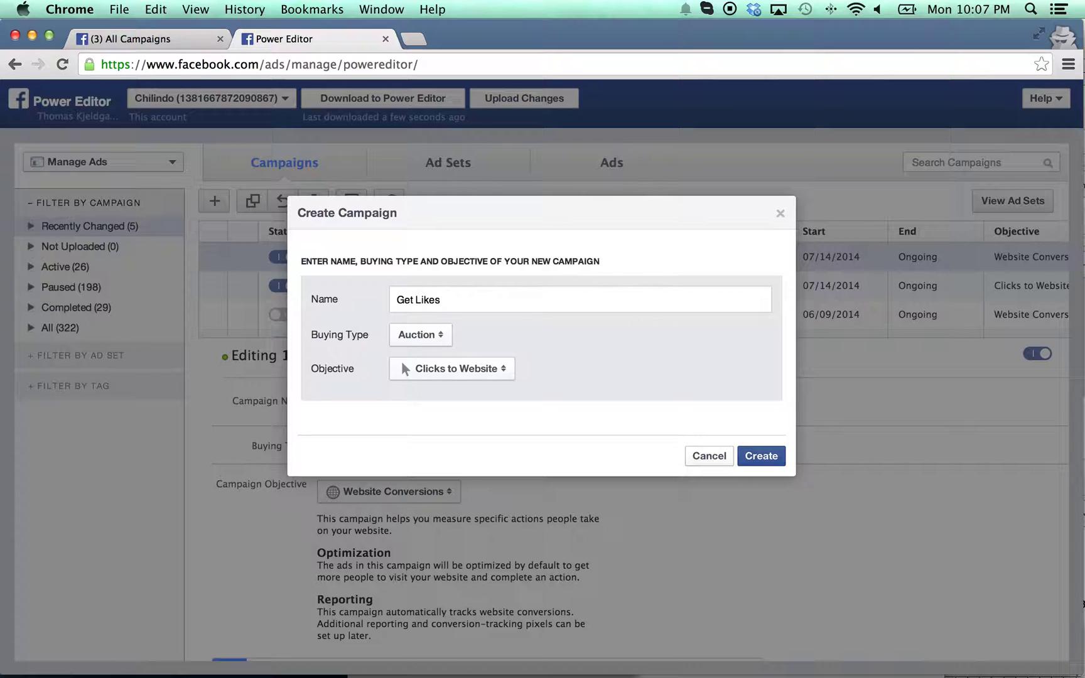
pyautogui.write('01')
pyautogui.moveTo(468, 302); pyautogui.dragTo(229, 284)
pyautogui.press('BackSpace')
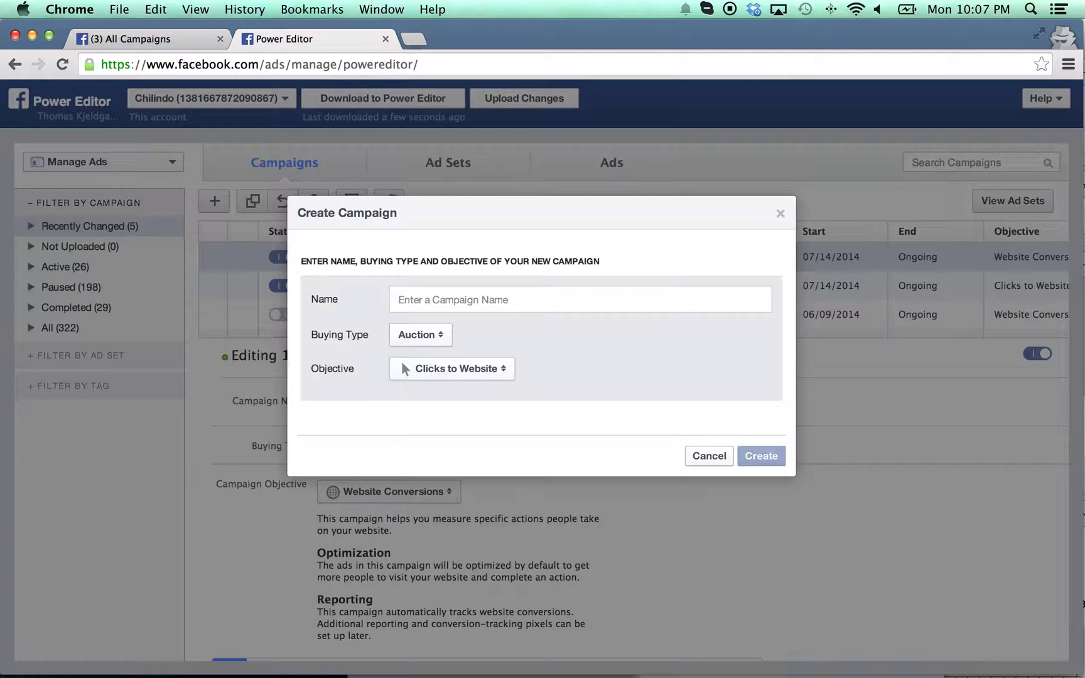
# Name the campaign "13.07 Get Likes Chilindo", keep the Auction buying type, set the objective to Page Likes and create it
pyautogui.write('13.')
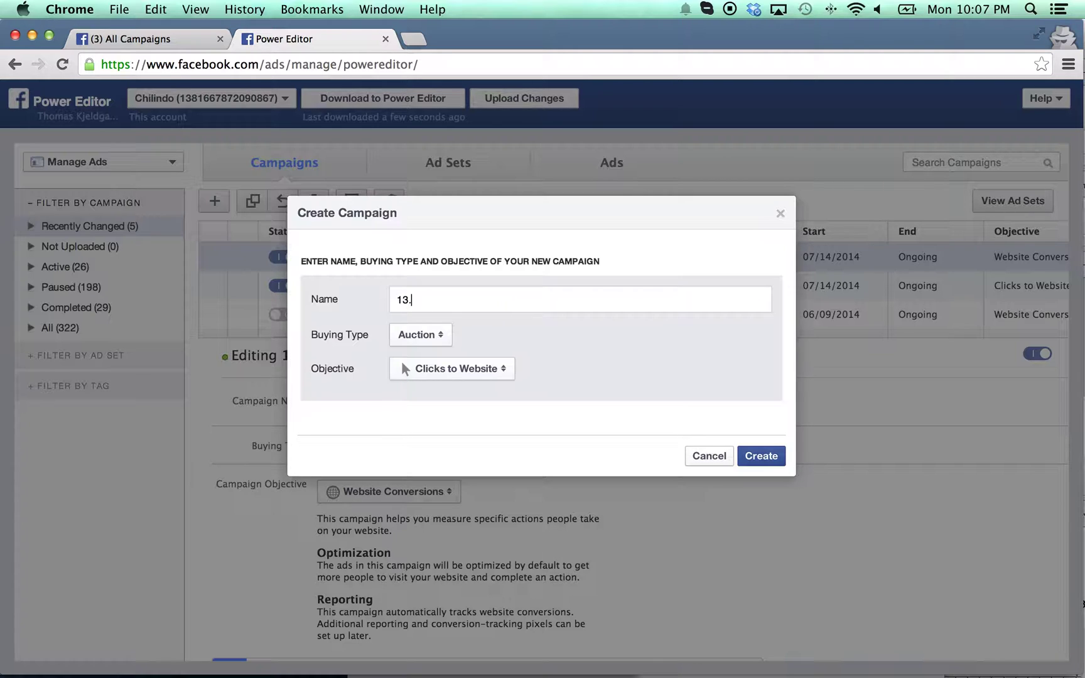
pyautogui.write('07 Get Likes Chilindo')
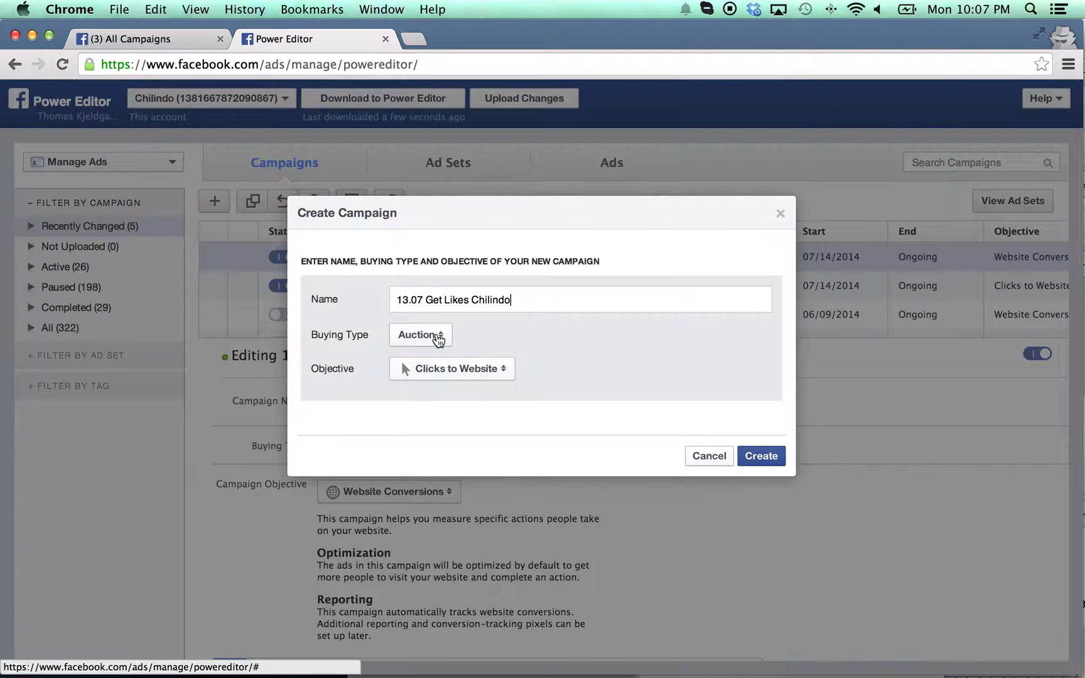
pyautogui.click(445, 339)
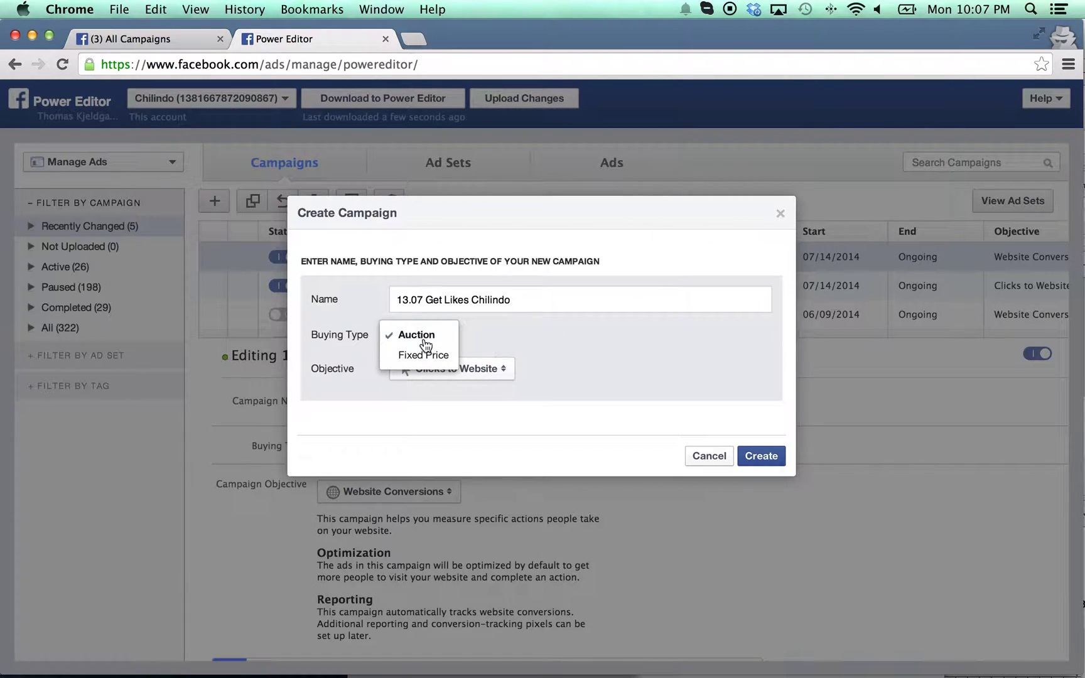
pyautogui.click(569, 344)
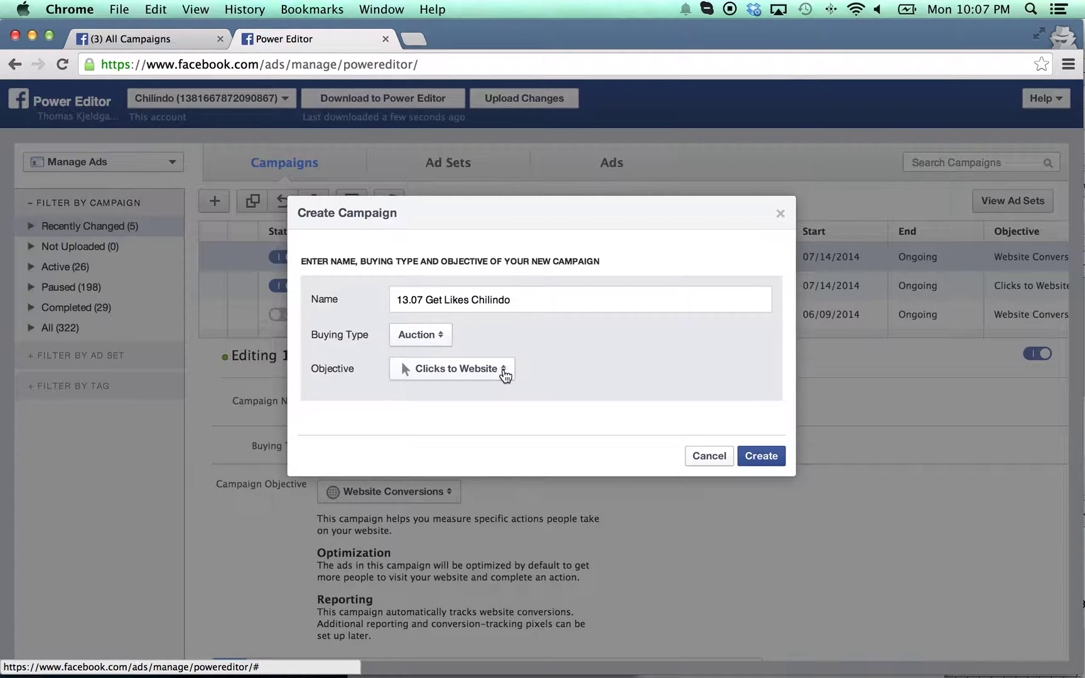
pyautogui.click(506, 375)
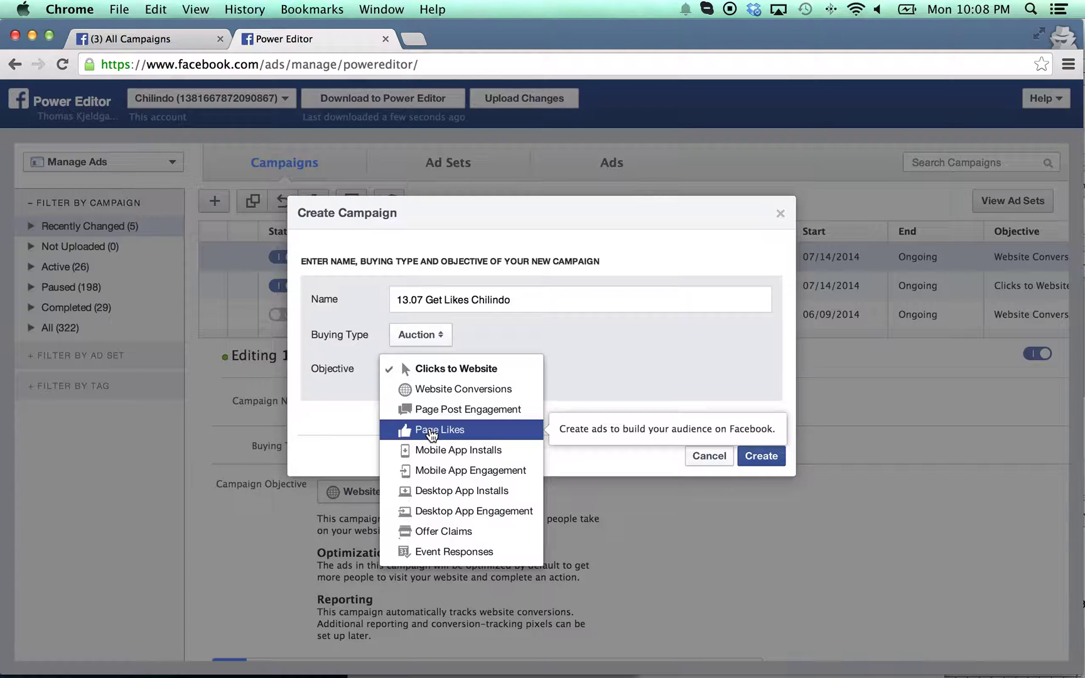
pyautogui.click(430, 432)
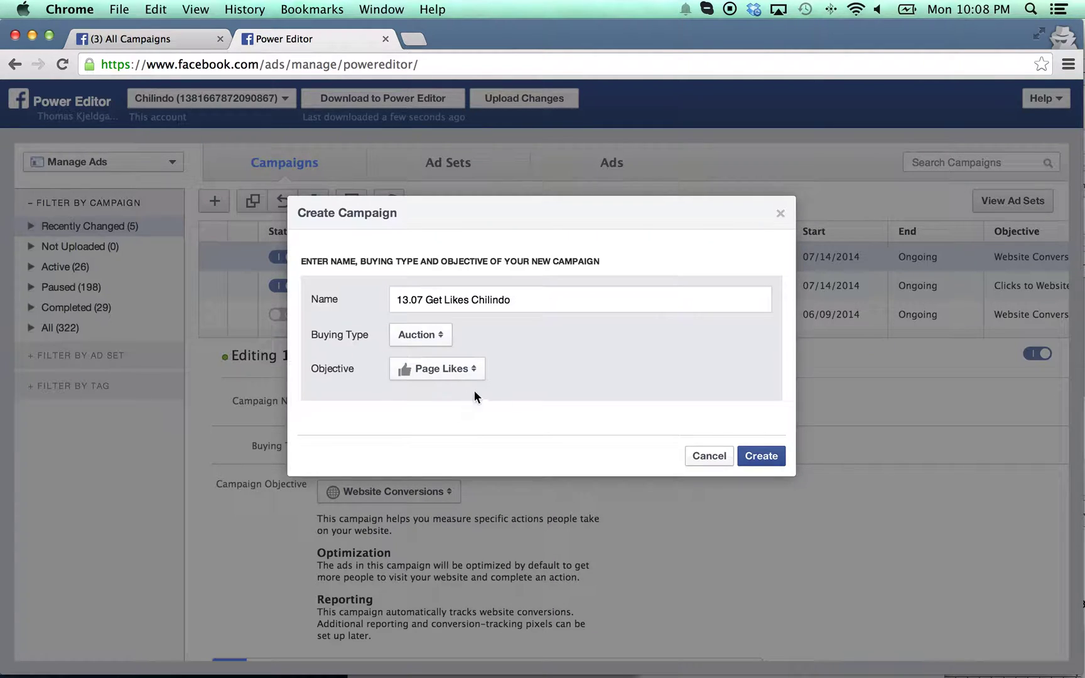
pyautogui.click(765, 457)
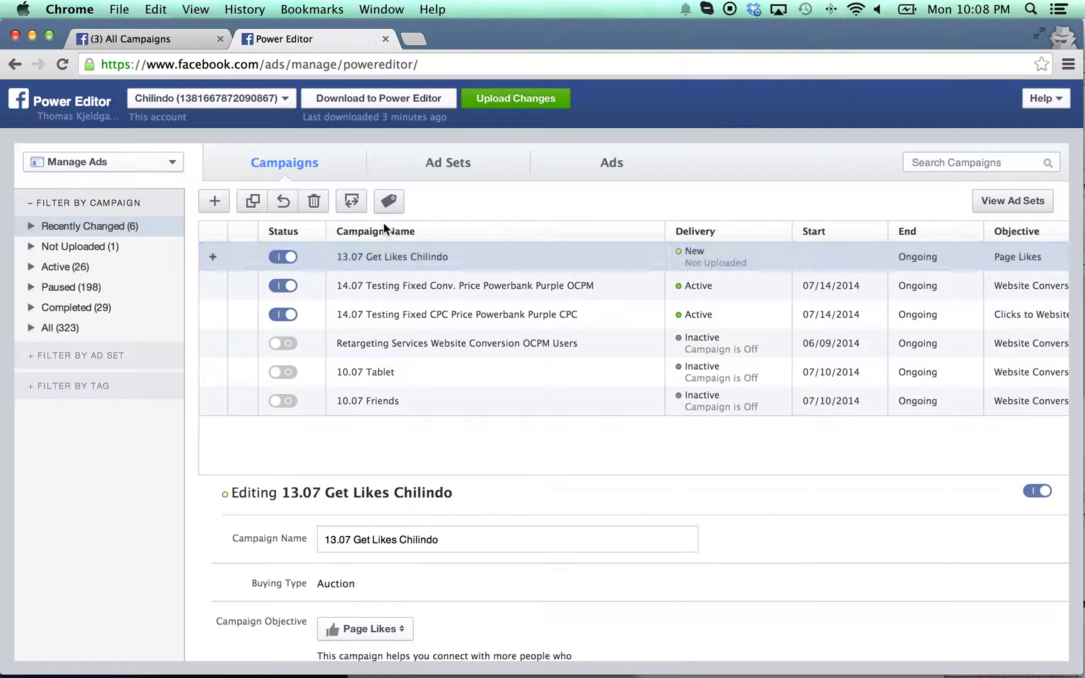
# Filter the ads view to the not-uploaded campaign 13.07 Get Likes Chilindo
pyautogui.click(612, 167)
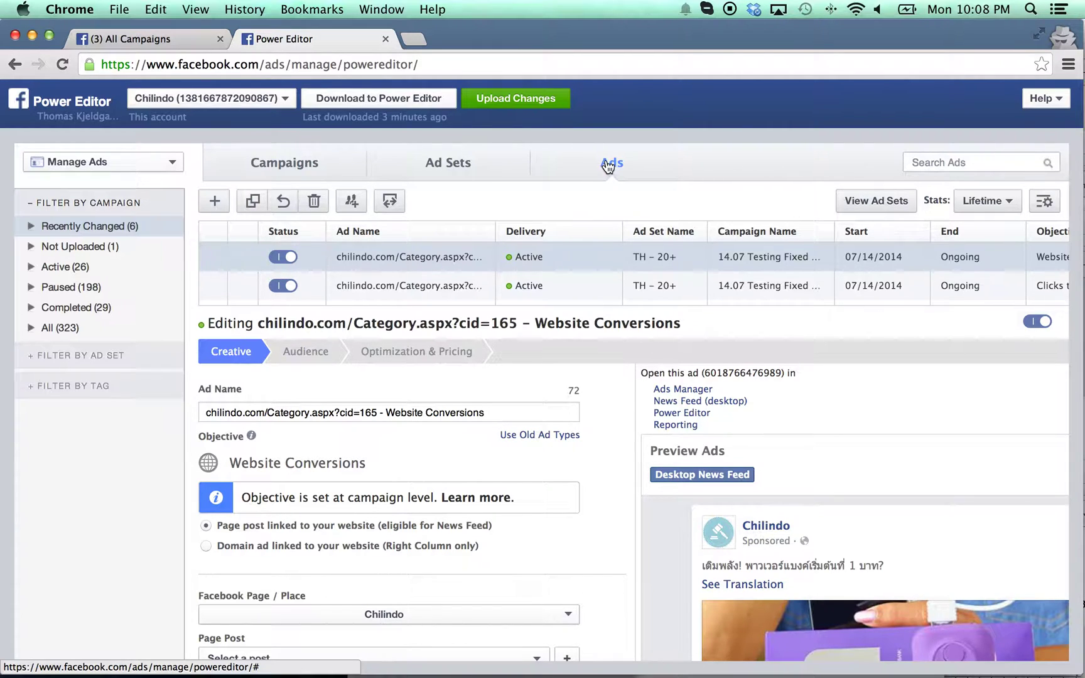
pyautogui.click(32, 247)
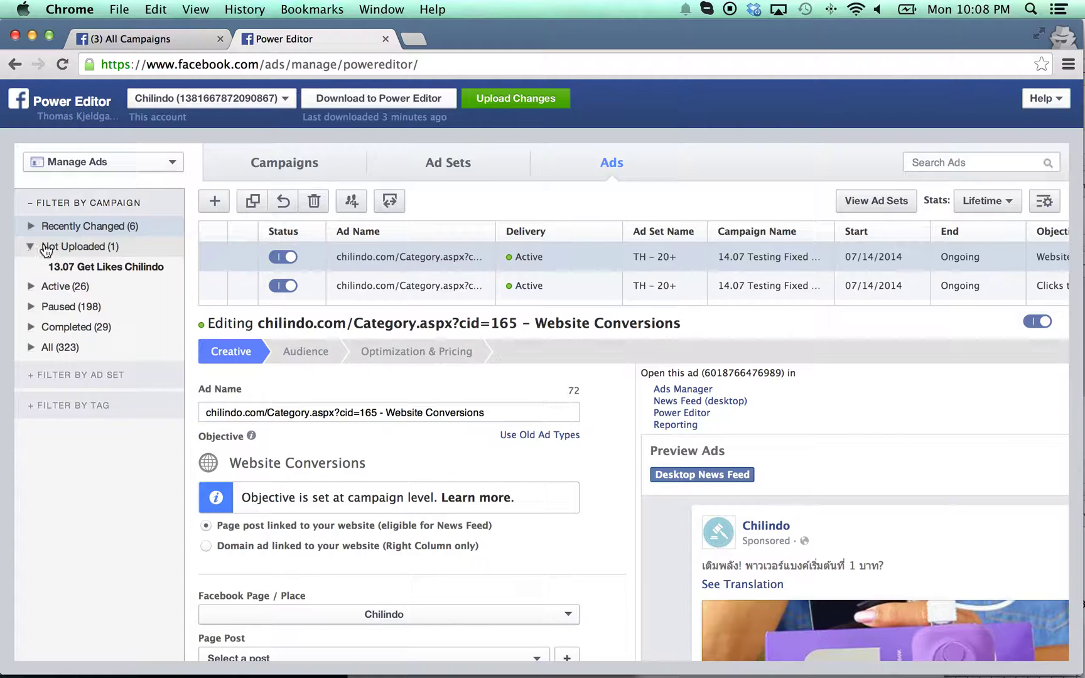
pyautogui.click(78, 270)
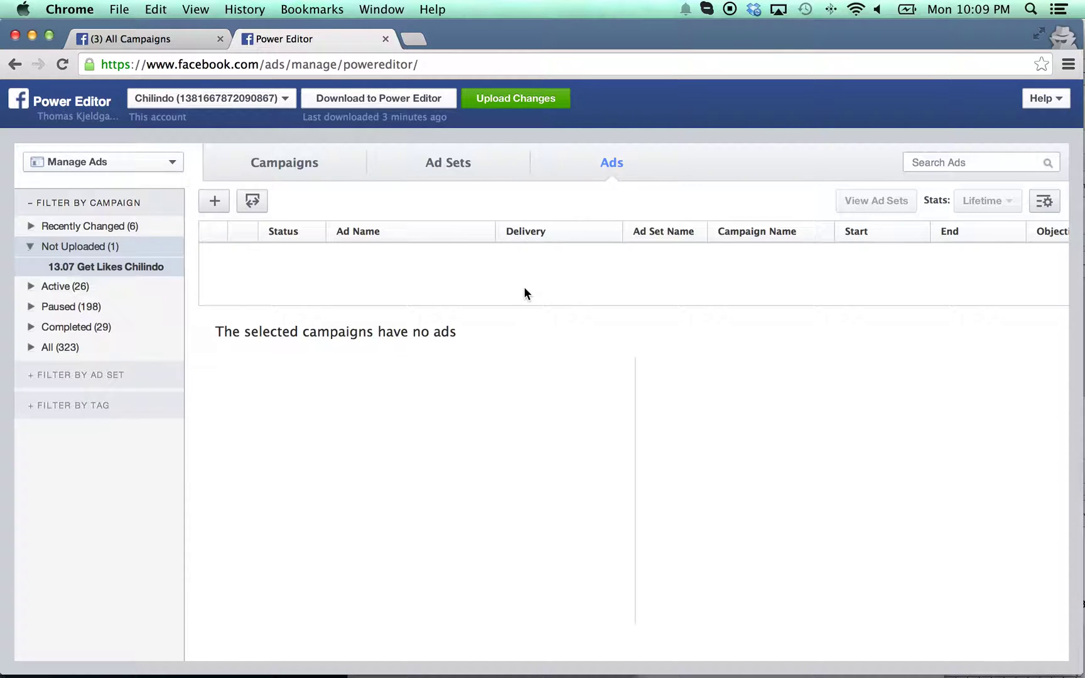
# Start a new ad in the existing 13.07 Get Likes Chilindo campaign, with a new ad set named "Get Likes Chilindo"
pyautogui.click(214, 202)
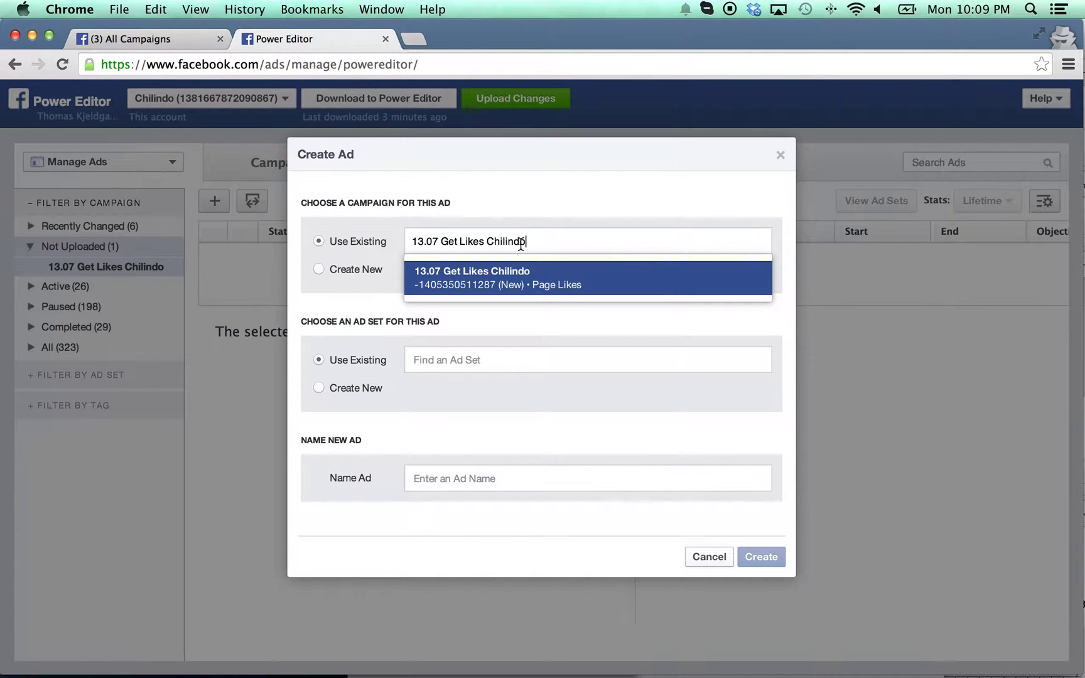
pyautogui.moveTo(539, 241); pyautogui.dragTo(380, 242)
pyautogui.press('super+c')
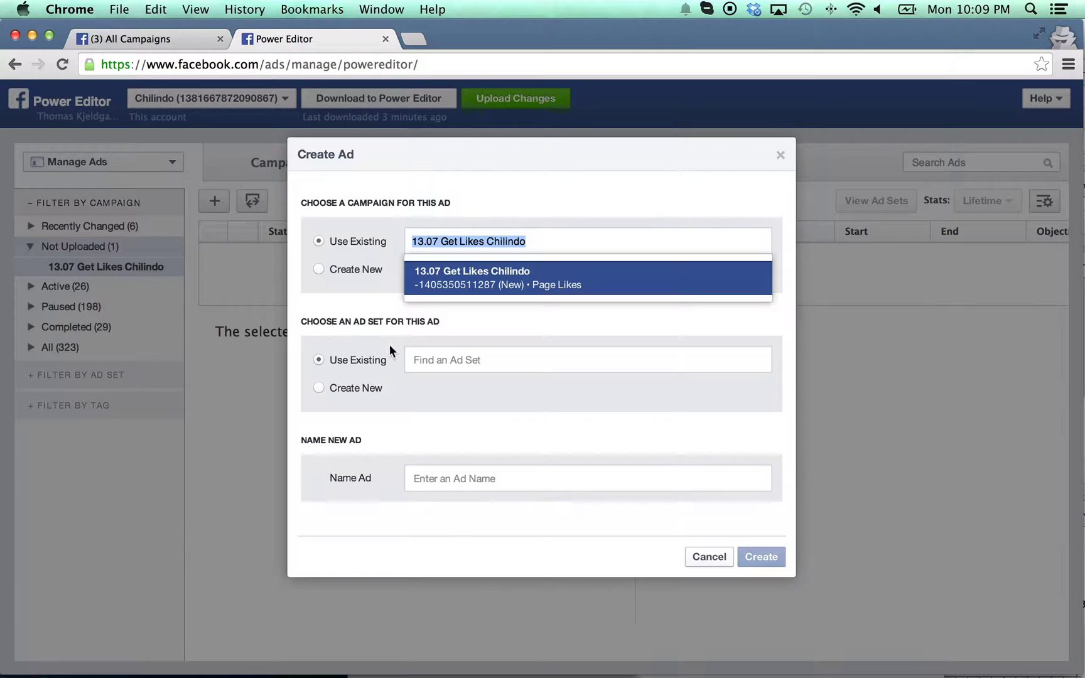
pyautogui.click(352, 388)
pyautogui.press('super+v')
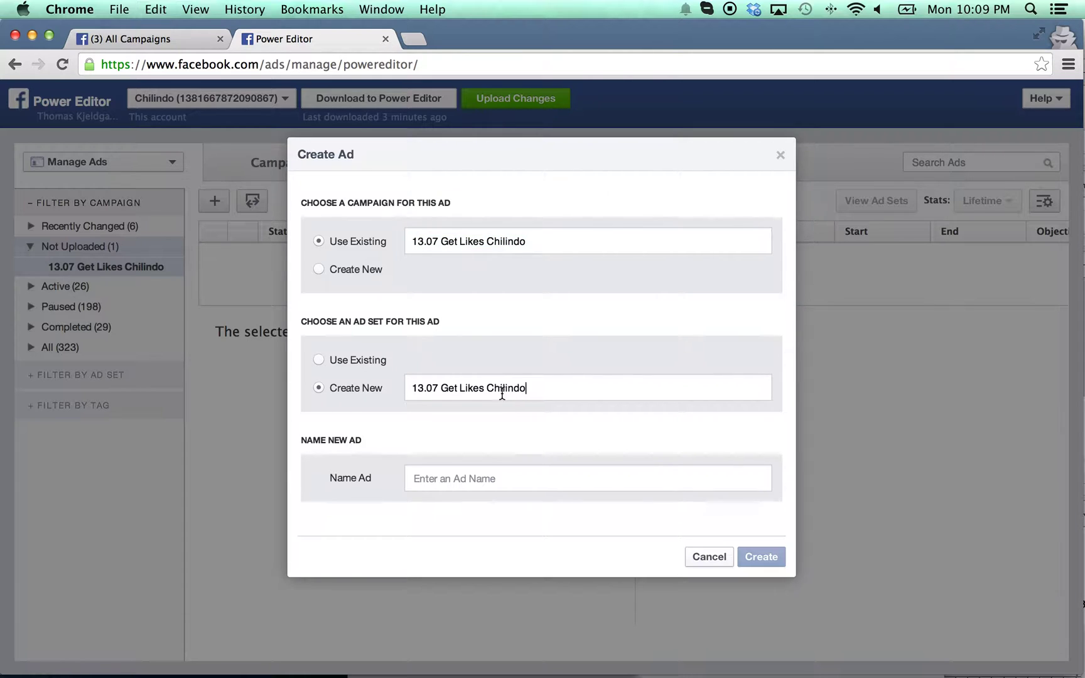
pyautogui.moveTo(441, 388); pyautogui.dragTo(370, 394)
pyautogui.press('BackSpace')
# Name the new ad "Get Likes Chilindo" and create it
pyautogui.click(450, 475)
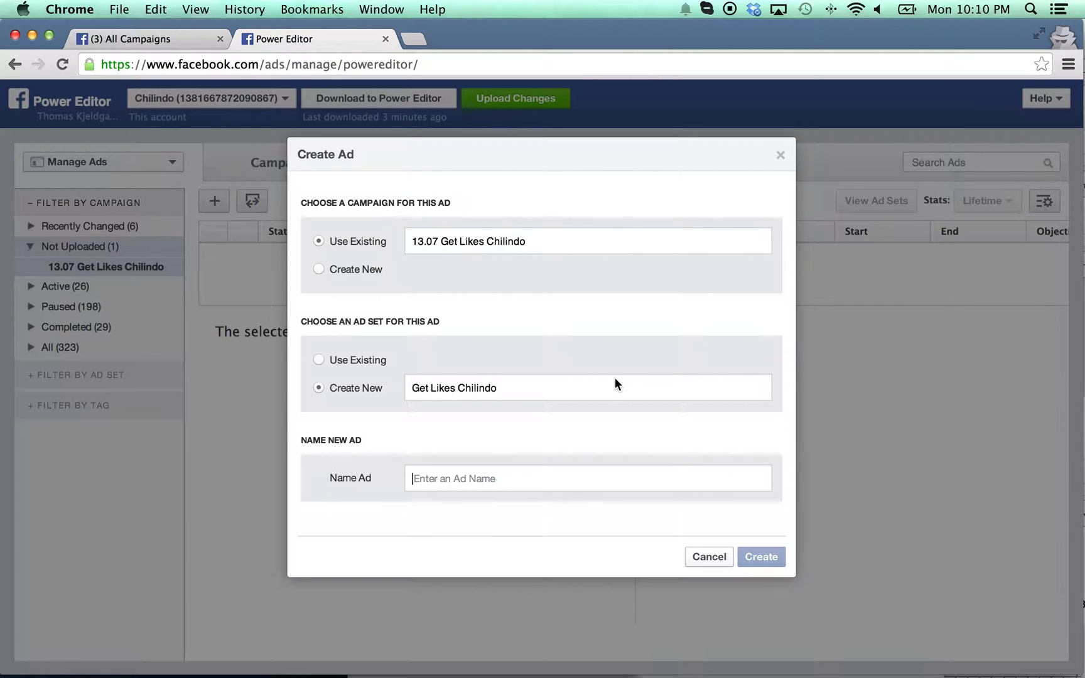
pyautogui.write('GEt')
pyautogui.press('BackSpace')
pyautogui.press('BackSpace')
pyautogui.write('et')
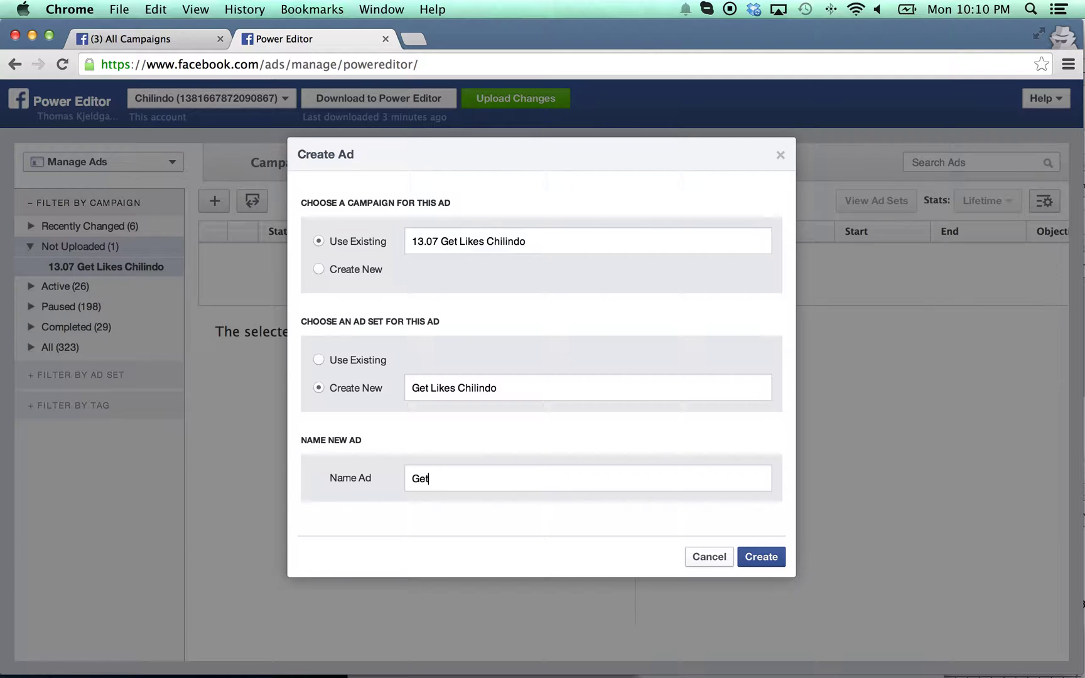
pyautogui.write(' Likes Chilindo')
pyautogui.click(761, 557)
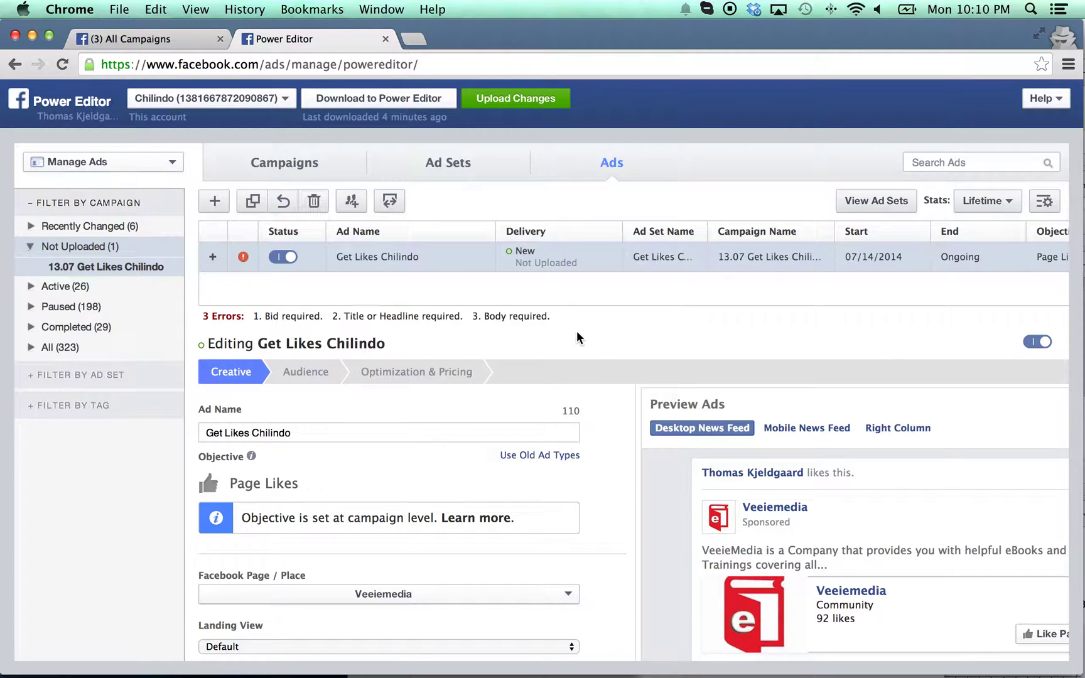
# Set the ad's Facebook page to Chilindo and keep the landing view at Default
pyautogui.scroll(-2, 577, 331)
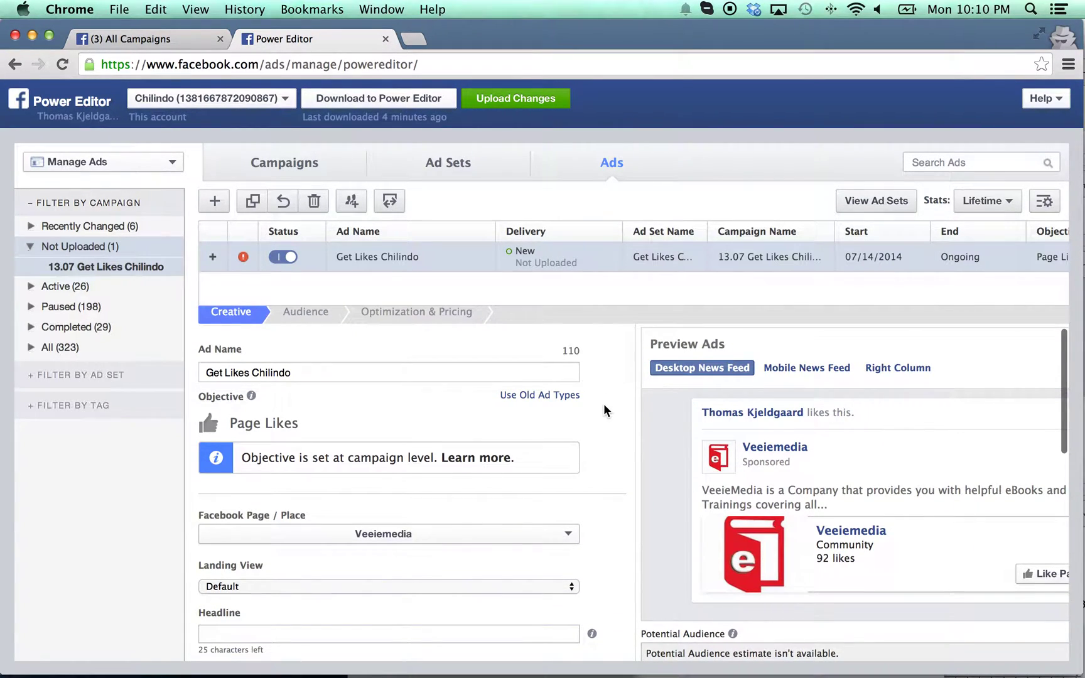
pyautogui.scroll(-3, 604, 403)
pyautogui.scroll(-3, 605, 407)
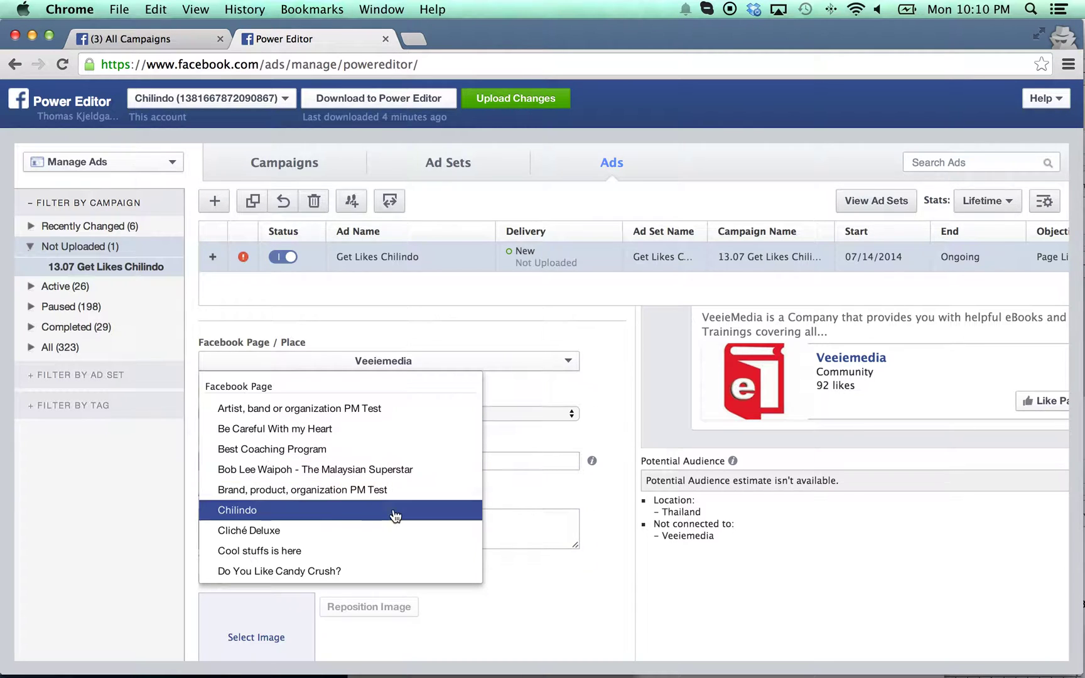
pyautogui.click(240, 516)
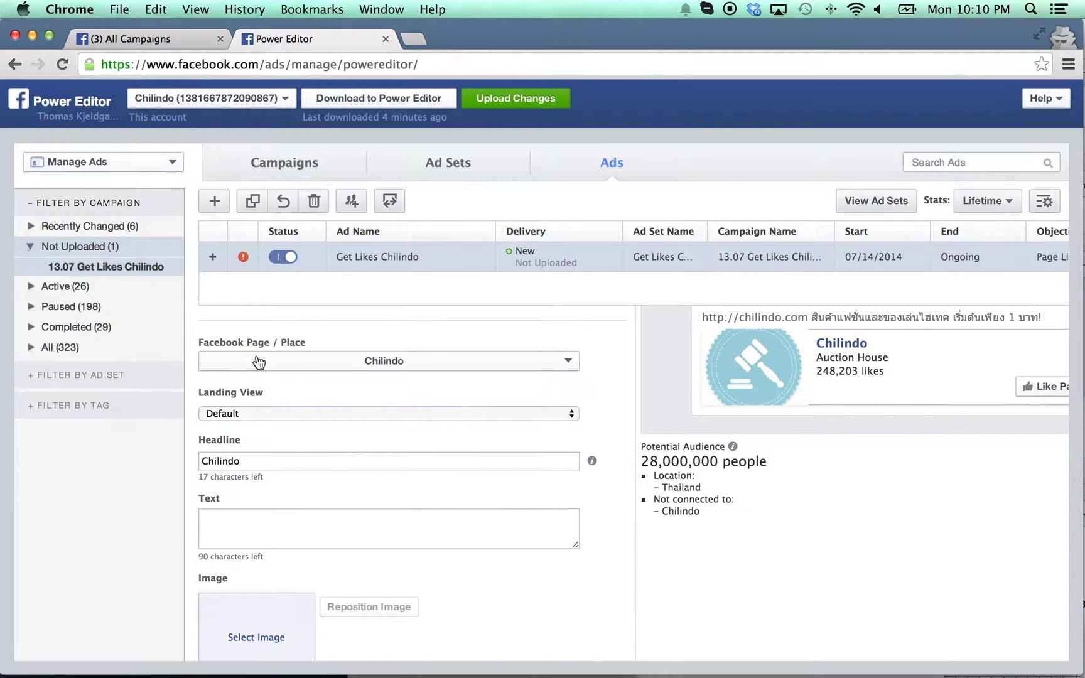
pyautogui.click(566, 415)
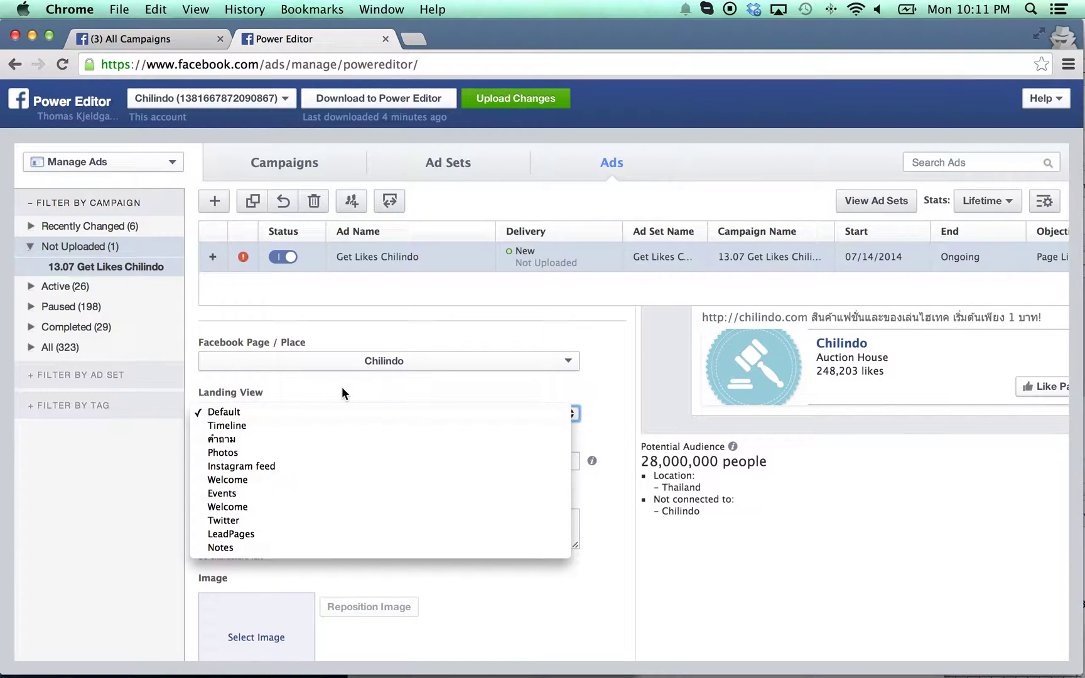
pyautogui.click(228, 414)
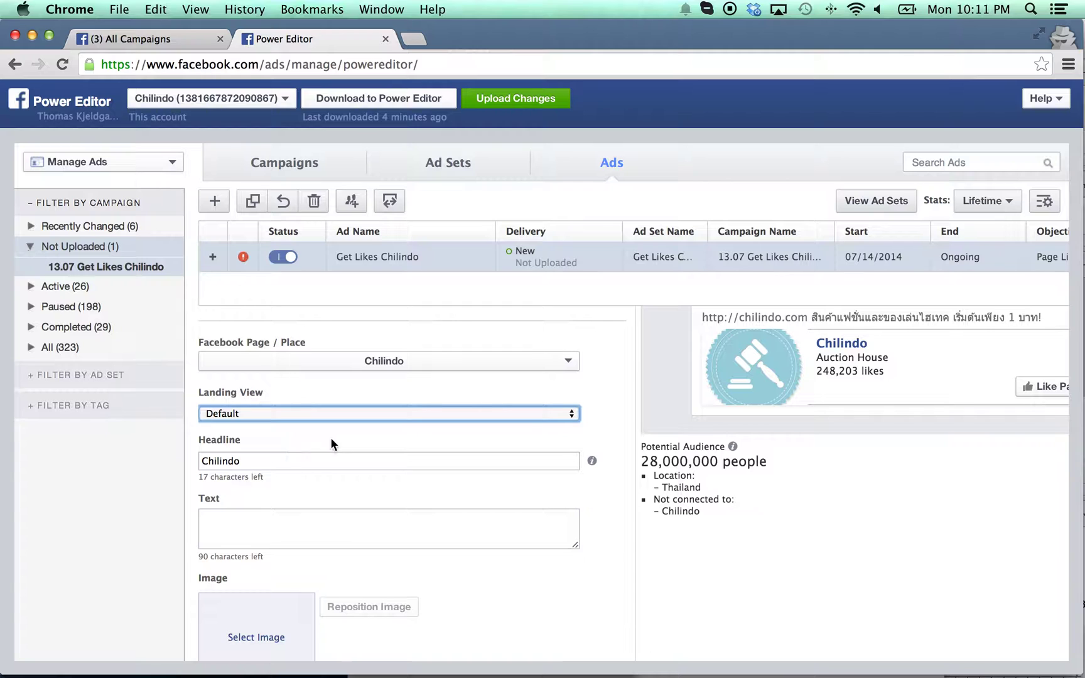
# Enter the ad text 'Click "Like" If You Love XXXXXX', keeping Chilindo as the headline
pyautogui.scroll(-2, 339, 435)
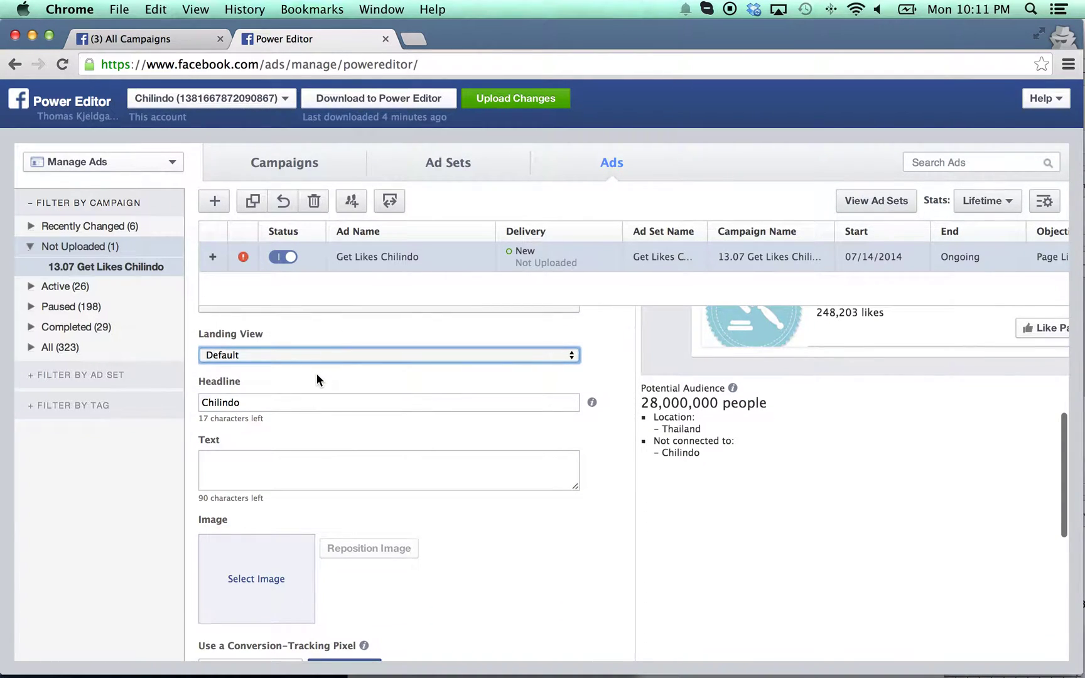
pyautogui.scroll(-1, 317, 374)
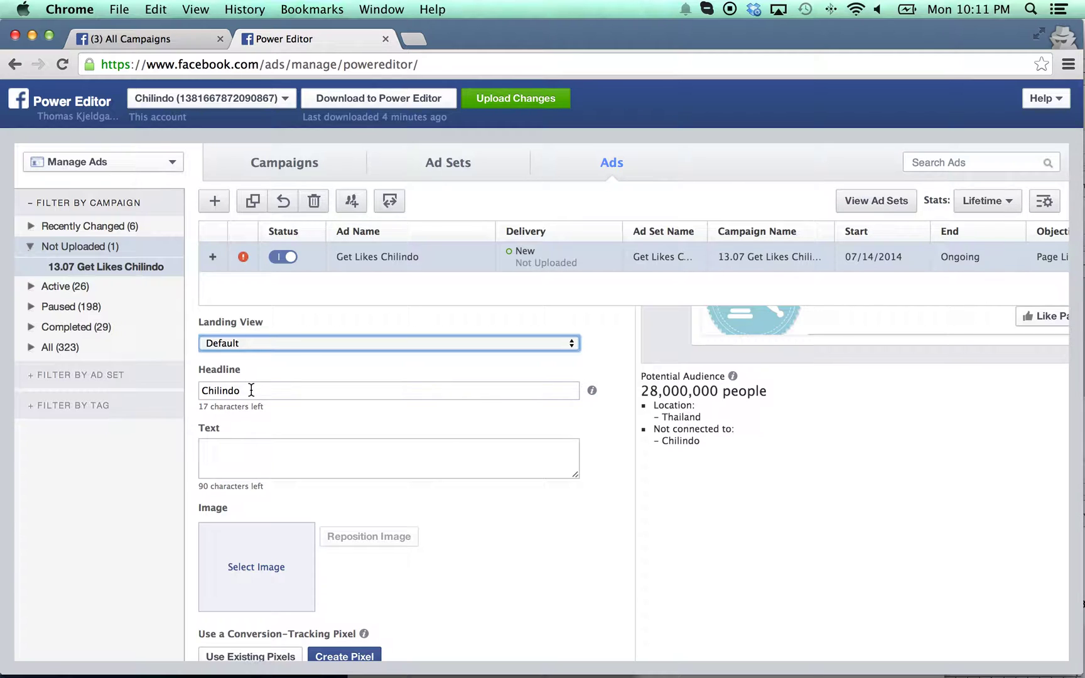
pyautogui.scroll(-1, 306, 400)
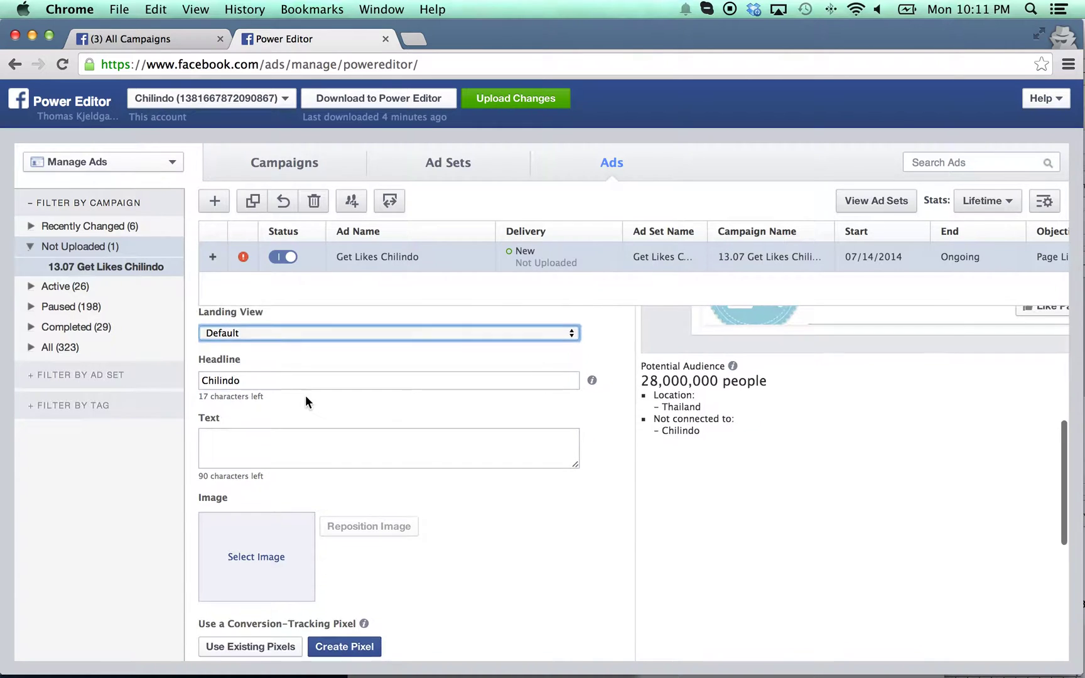
pyautogui.scroll(2, 306, 399)
pyautogui.scroll(-3, 291, 436)
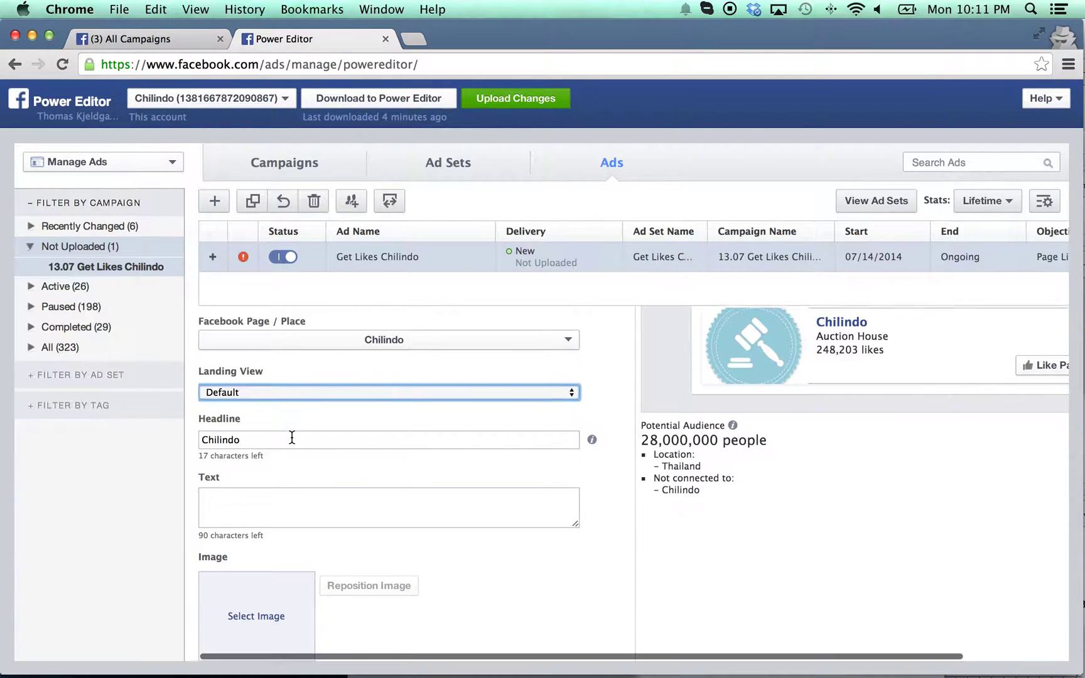
pyautogui.scroll(-2, 295, 437)
pyautogui.click(307, 434)
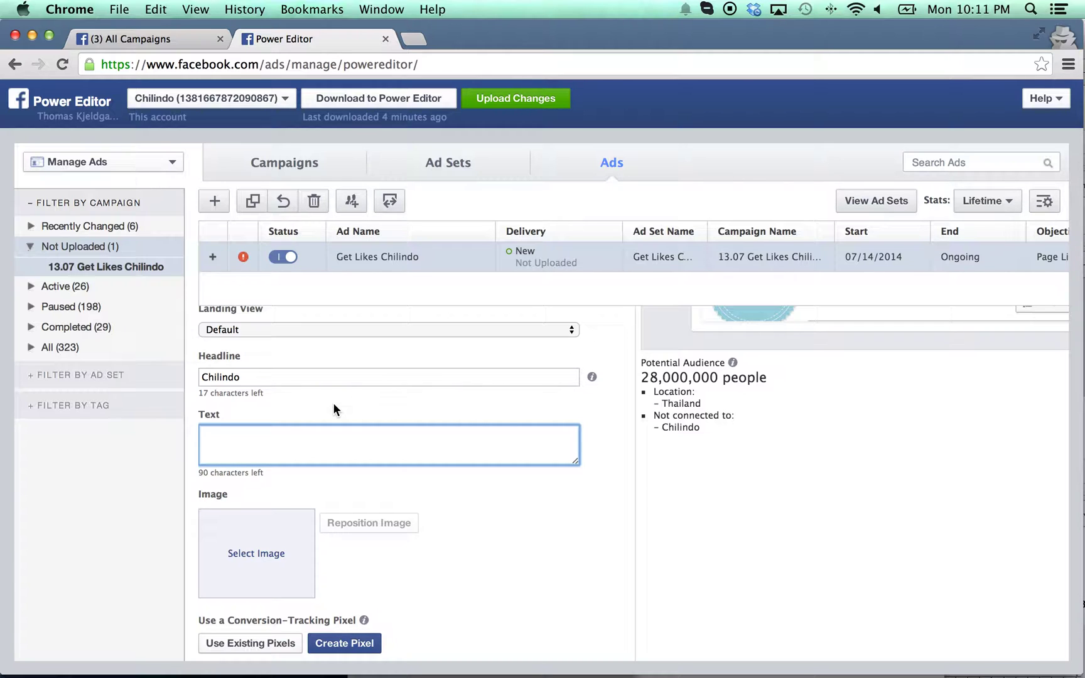
pyautogui.write('Cl')
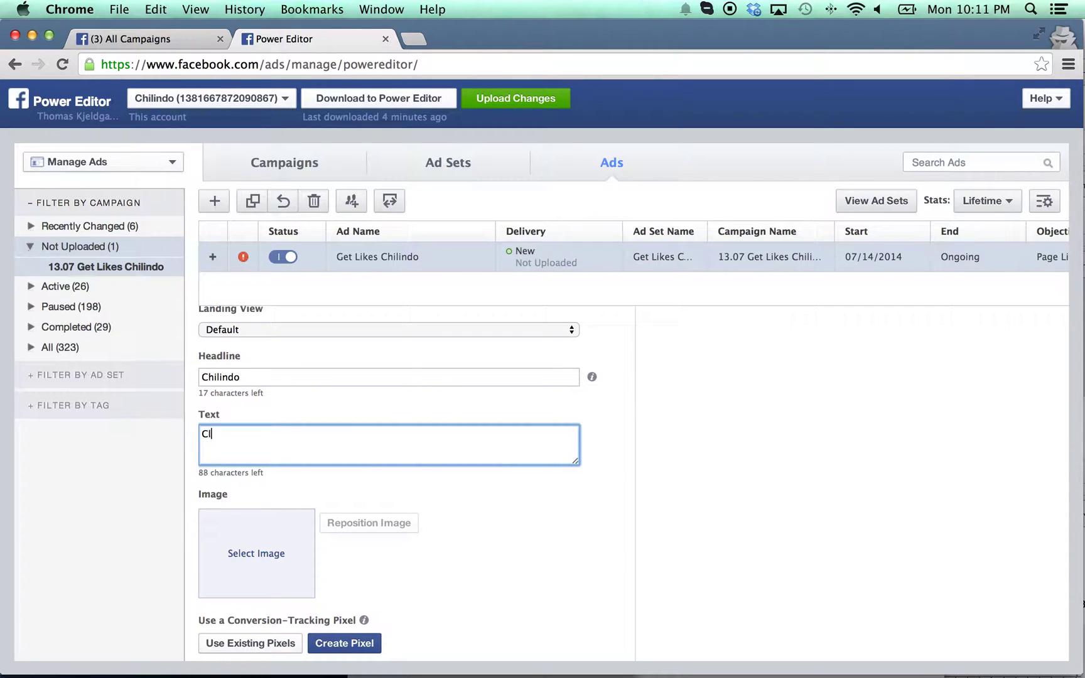
pyautogui.write('ick "Like" If ')
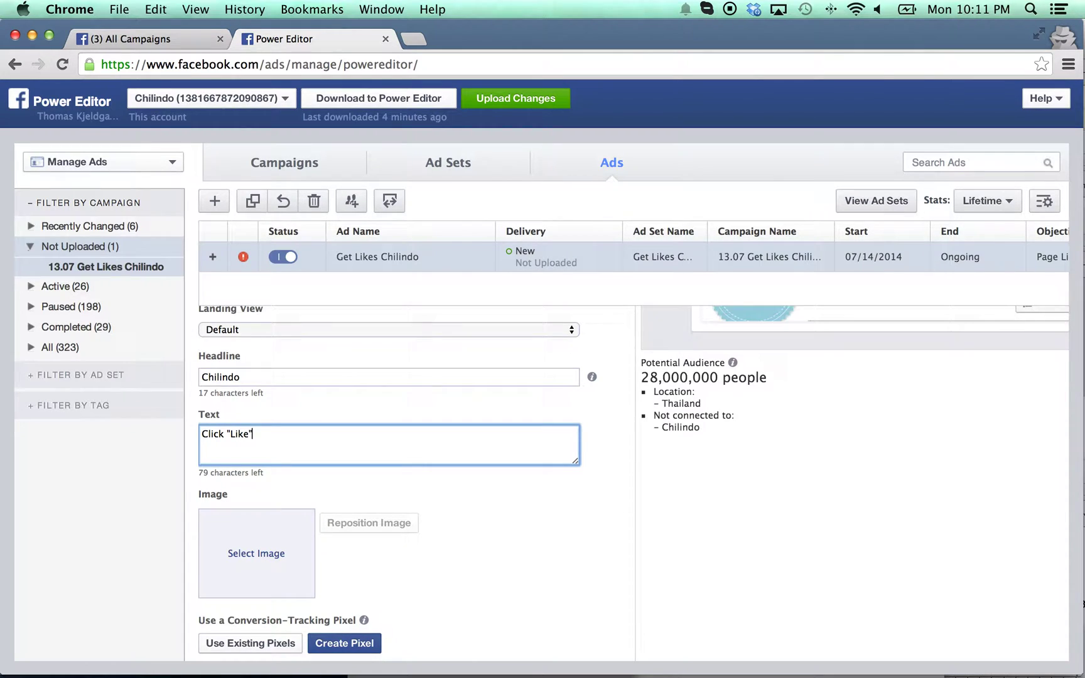
pyautogui.write('You L')
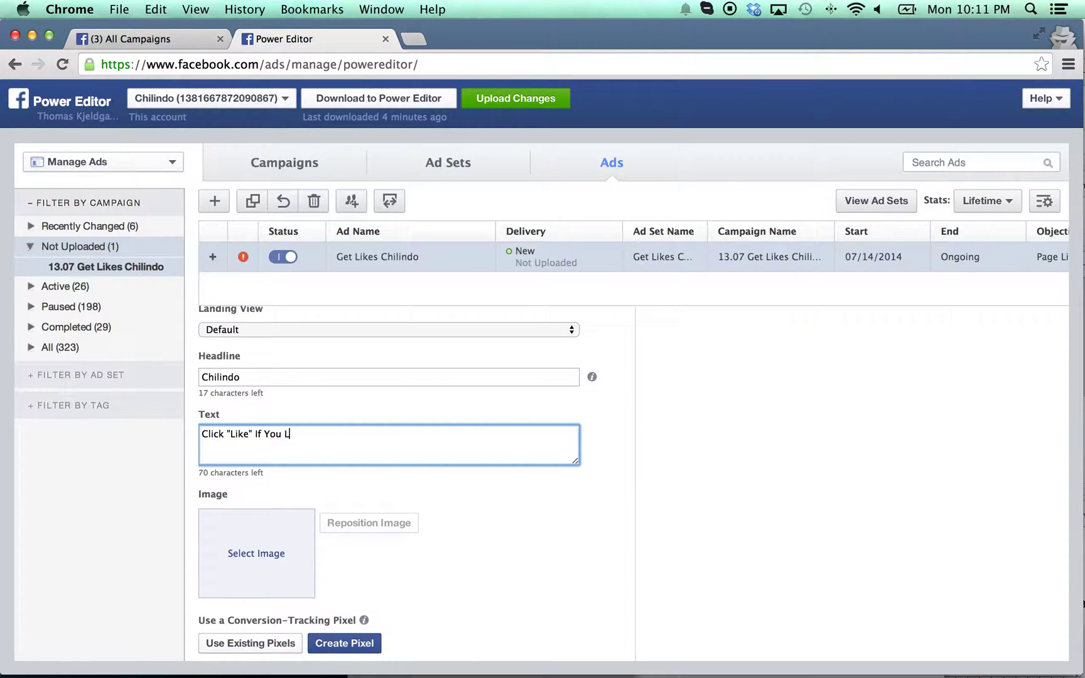
pyautogui.write('ove XXXXXX')
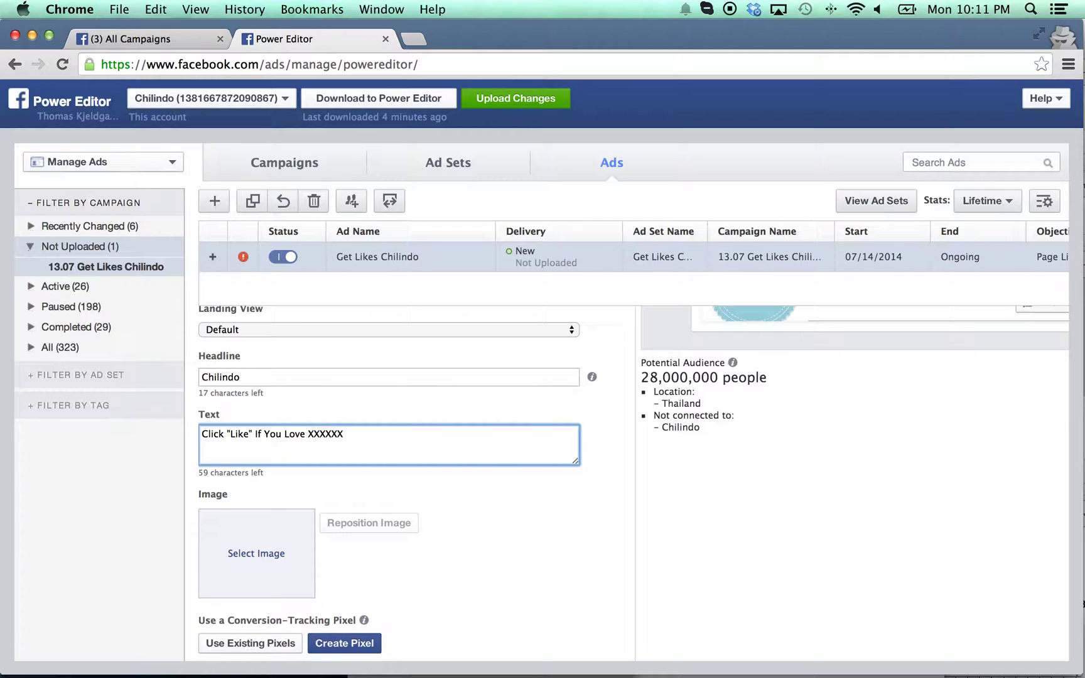
# Replace the XXXXXX placeholder in the ad text with "Women Fashion?"
pyautogui.press('BackSpace')
pyautogui.press('BackSpace')
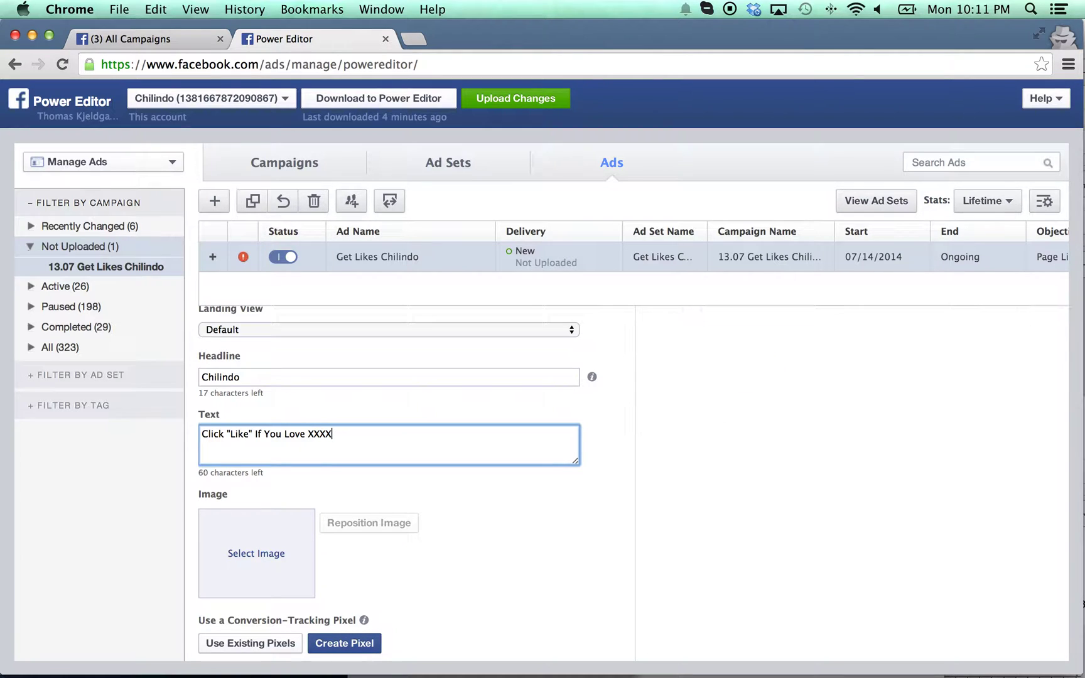
pyautogui.press('BackSpace')
pyautogui.press('BackSpace')
pyautogui.press('BackSpace')
pyautogui.press('BackSpace')
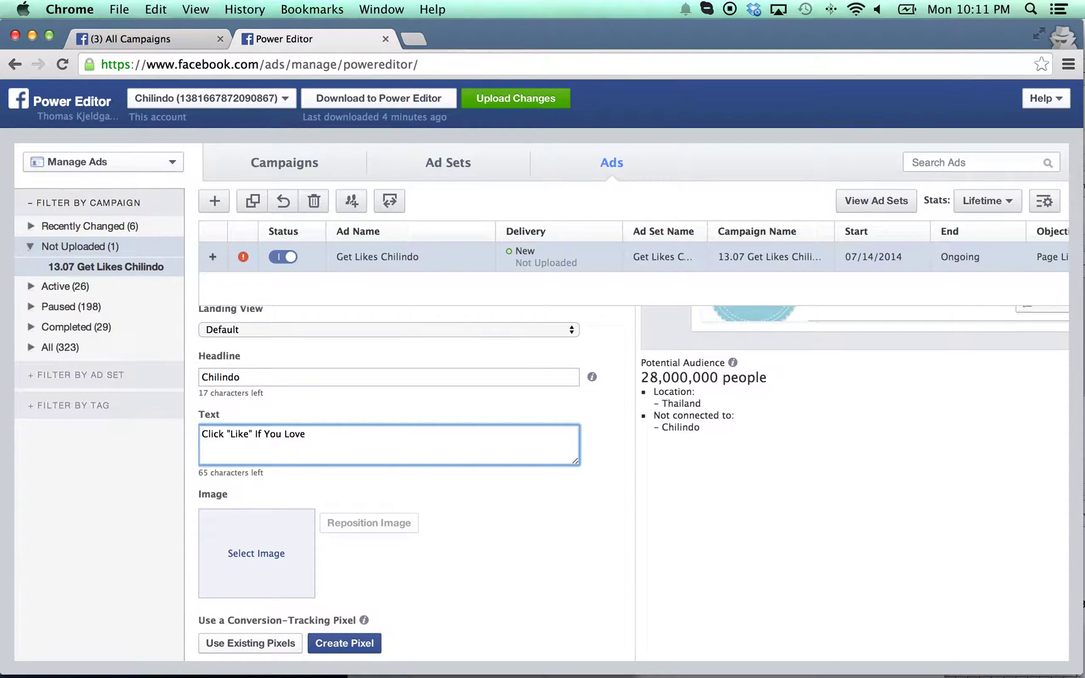
pyautogui.write('Wome')
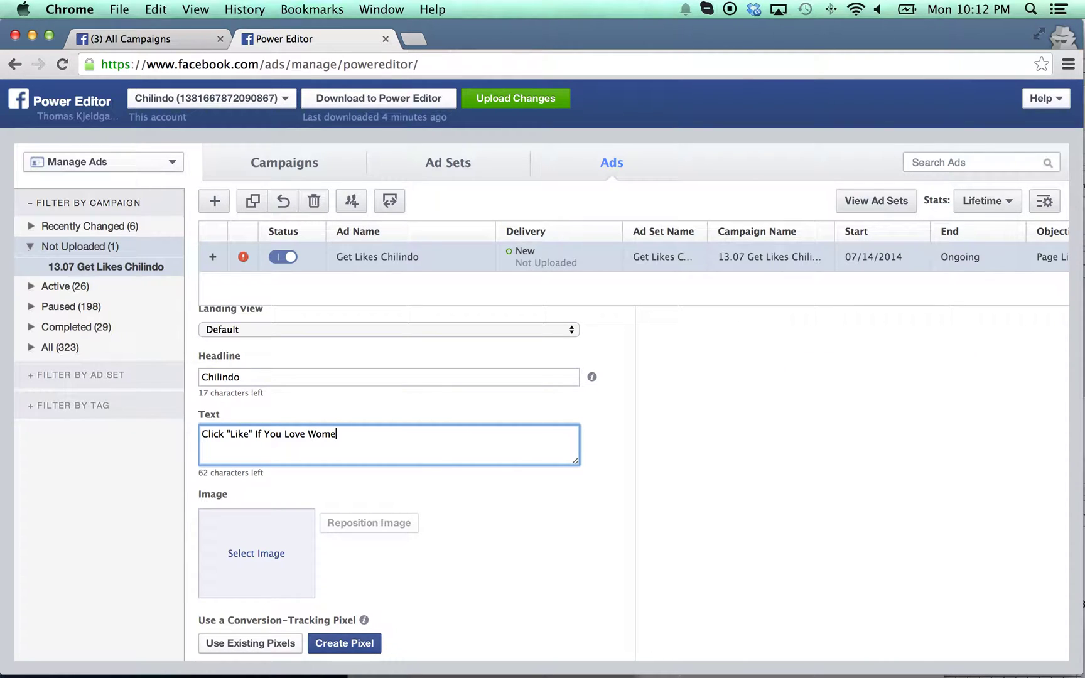
pyautogui.write('n Fashion?')
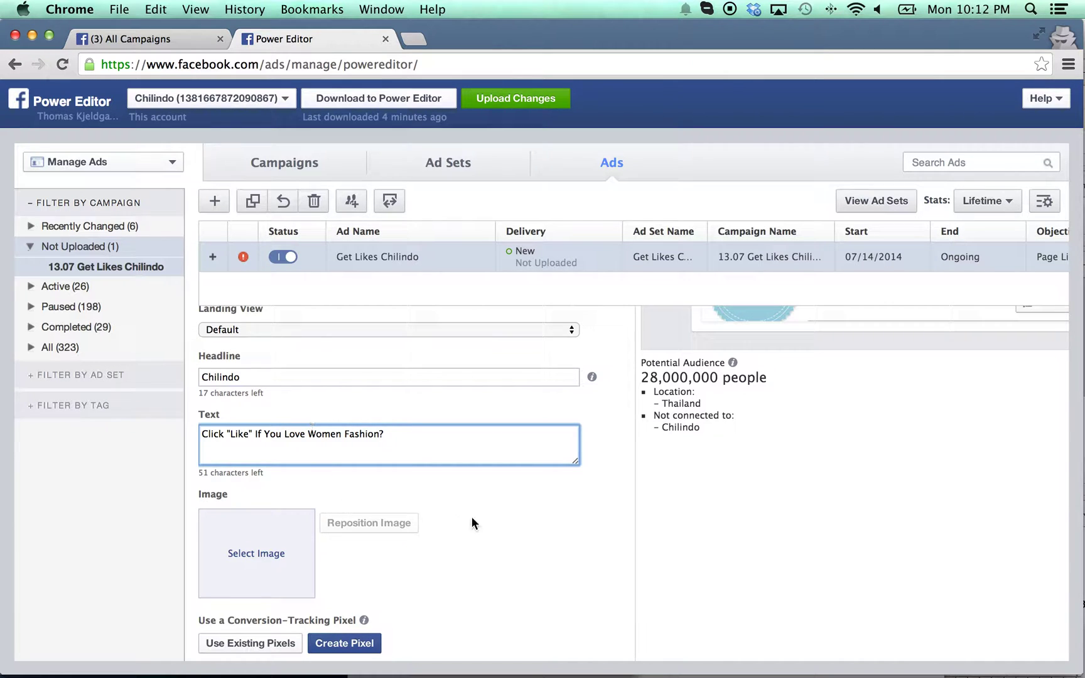
# Set the ad image to the last handbag picture with the pink banner from the image library
pyautogui.scroll(-1, 496, 548)
pyautogui.scroll(-4, 496, 547)
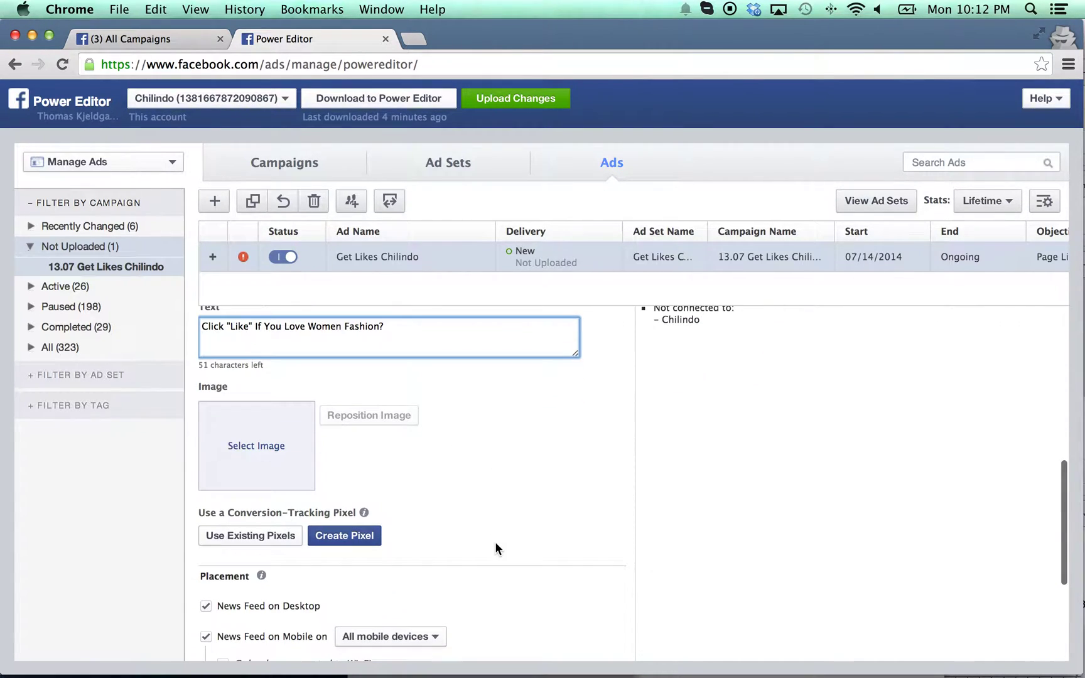
pyautogui.click(250, 451)
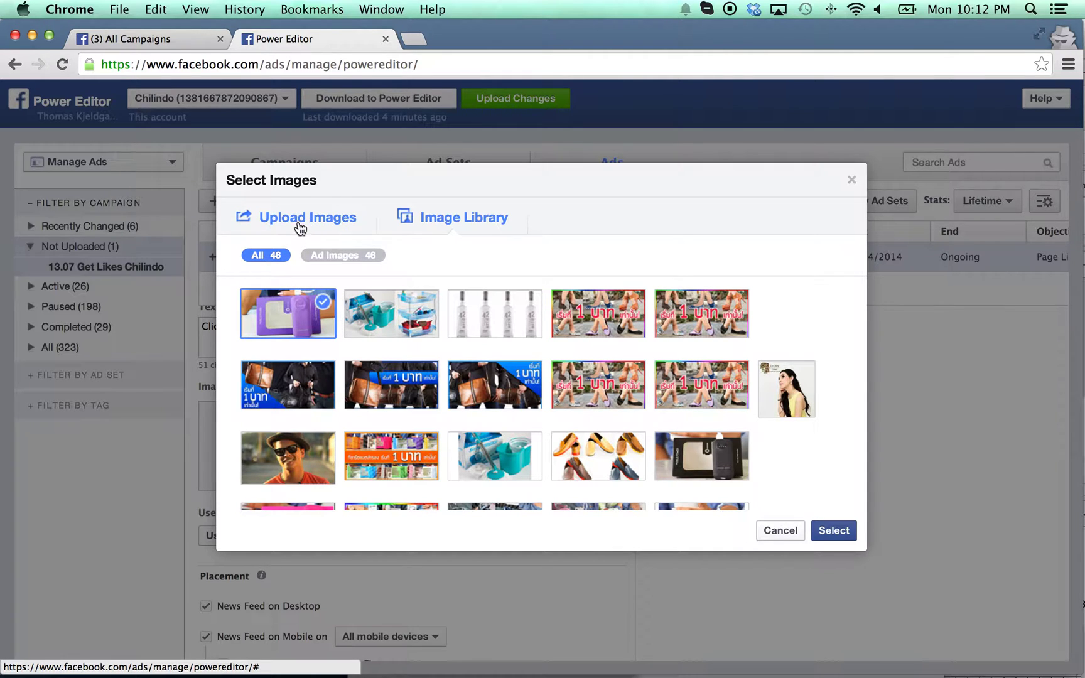
pyautogui.scroll(-10, 335, 412)
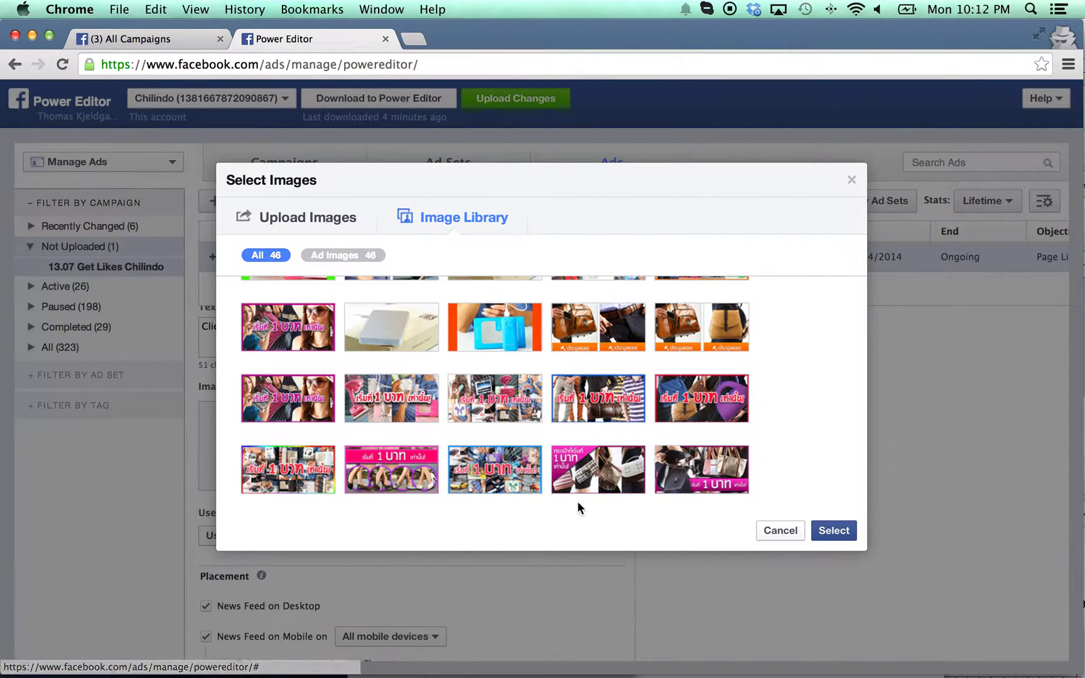
pyautogui.scroll(1, 702, 470)
pyautogui.click(703, 472)
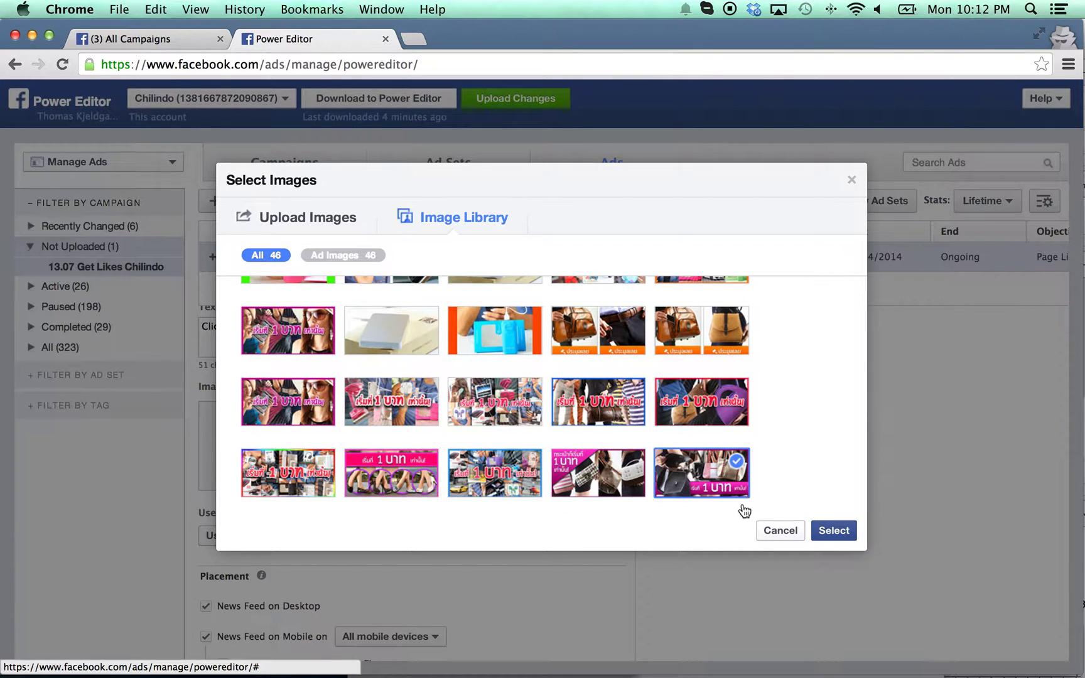
pyautogui.click(837, 534)
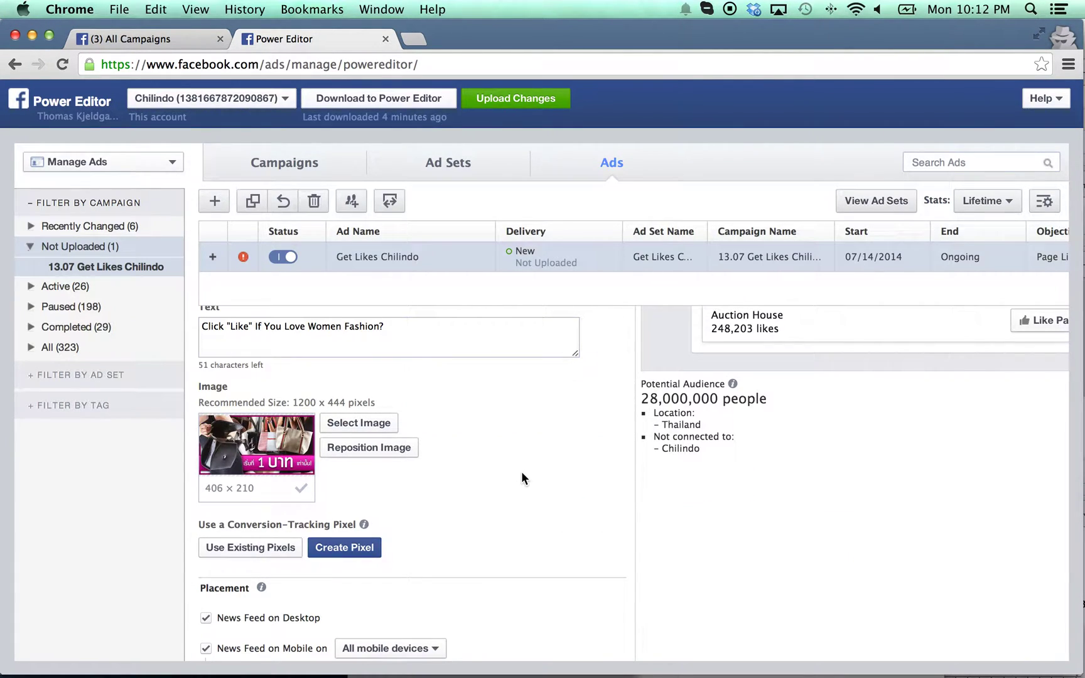
# Examine the existing conversion-tracking pixels available for the ad and close the list without selecting any
pyautogui.scroll(-3, 536, 482)
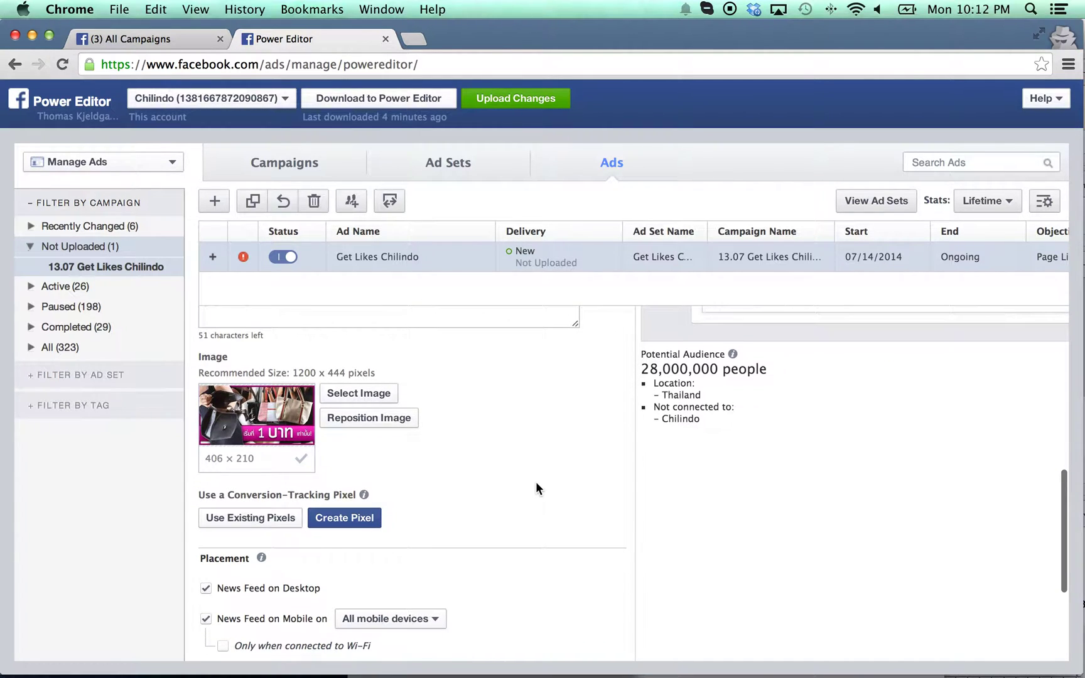
pyautogui.scroll(-2, 535, 490)
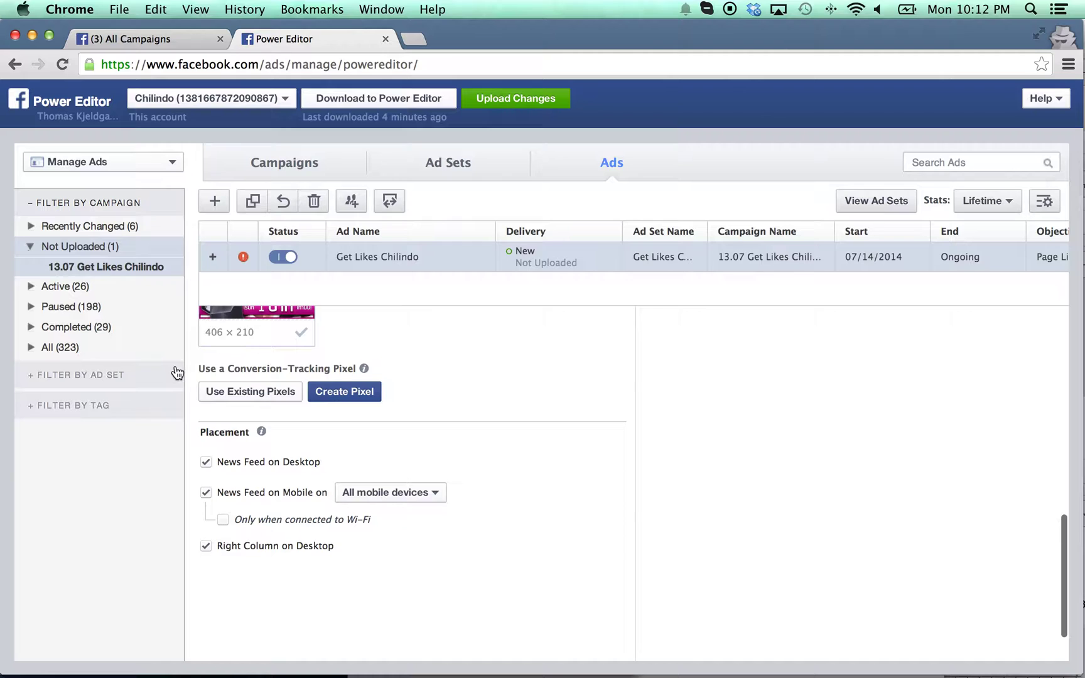
pyautogui.scroll(1, 425, 378)
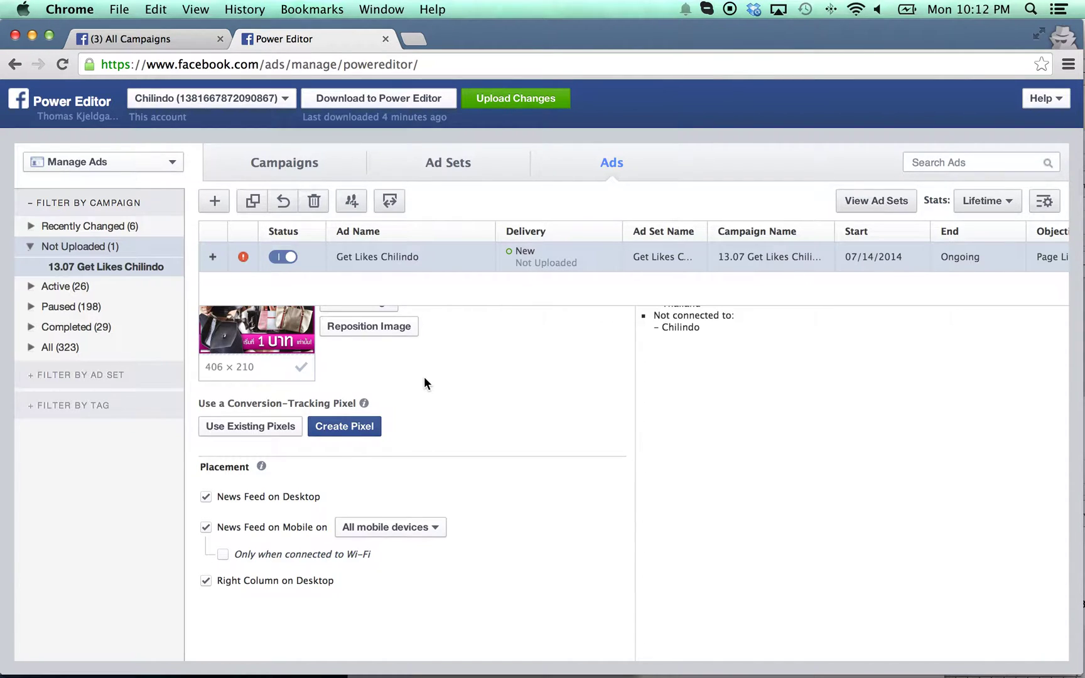
pyautogui.scroll(1, 419, 388)
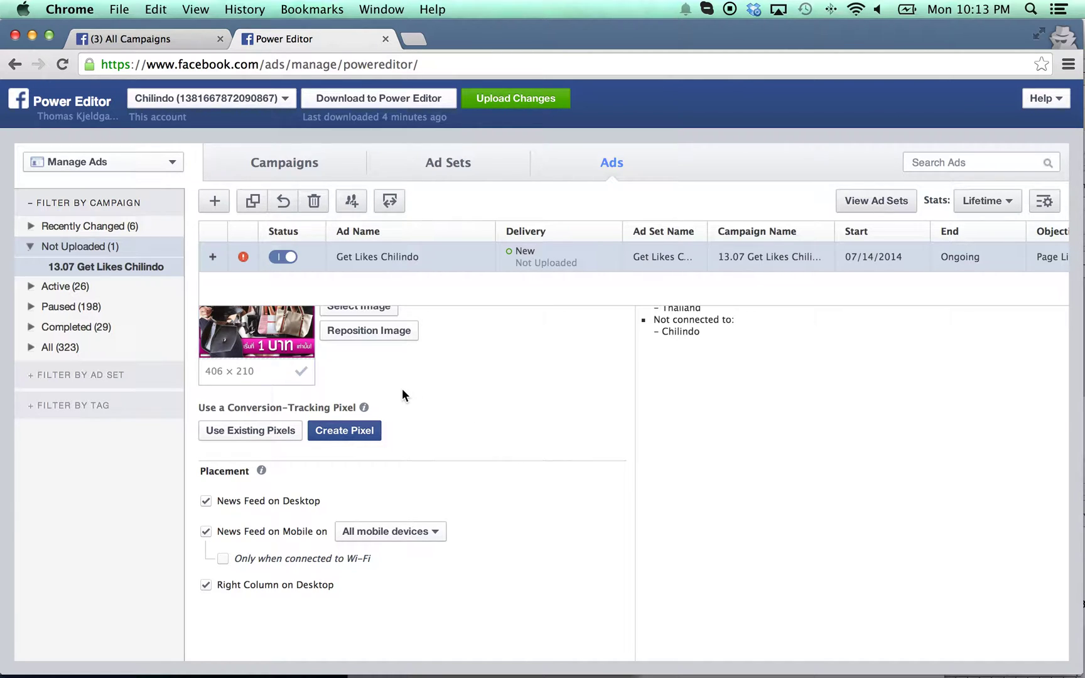
pyautogui.click(269, 434)
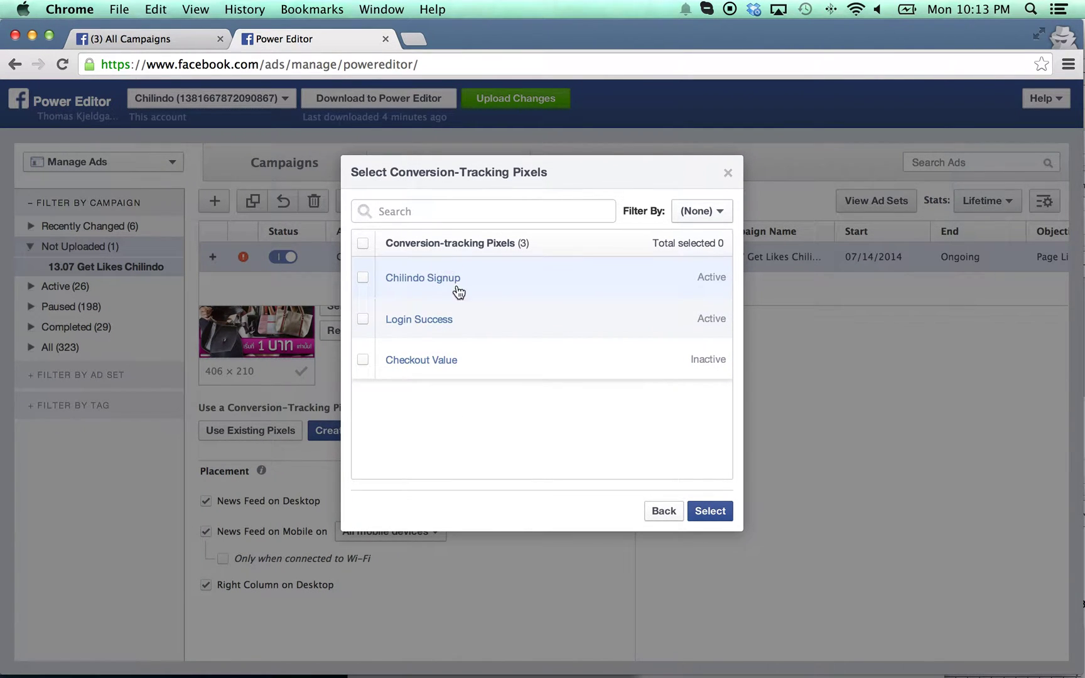
pyautogui.click(728, 175)
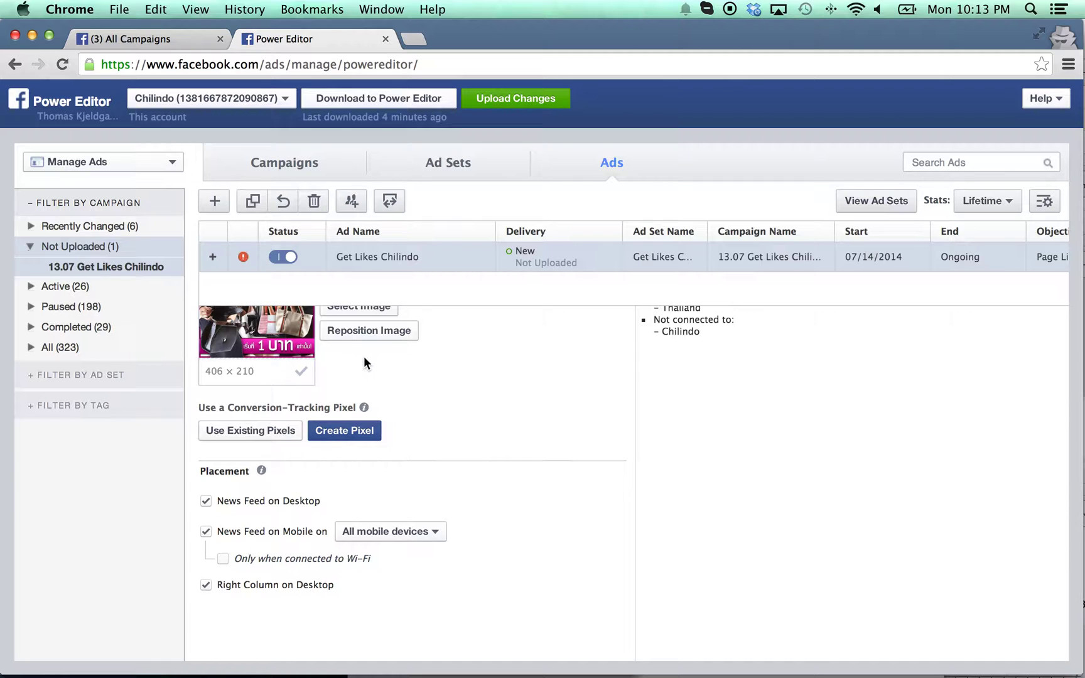
# Restrict the ad's placement to Right Column on Desktop by disabling News Feed on Desktop and News Feed on Mobile
pyautogui.scroll(-1, 367, 363)
pyautogui.scroll(3, 366, 366)
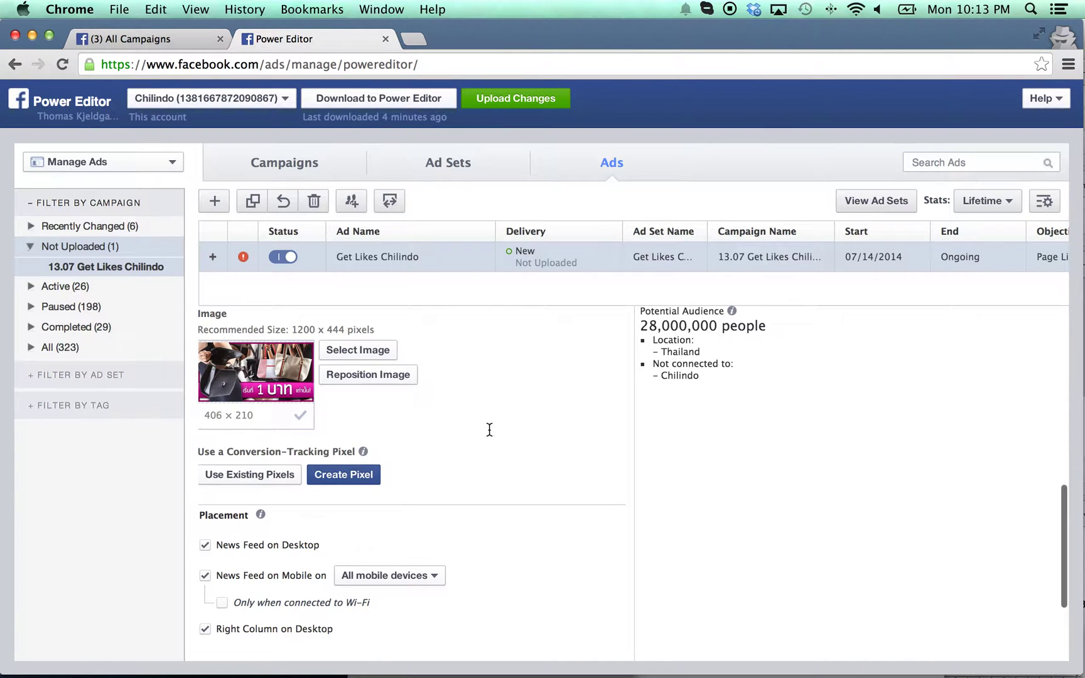
pyautogui.scroll(1, 530, 420)
pyautogui.scroll(-2, 530, 419)
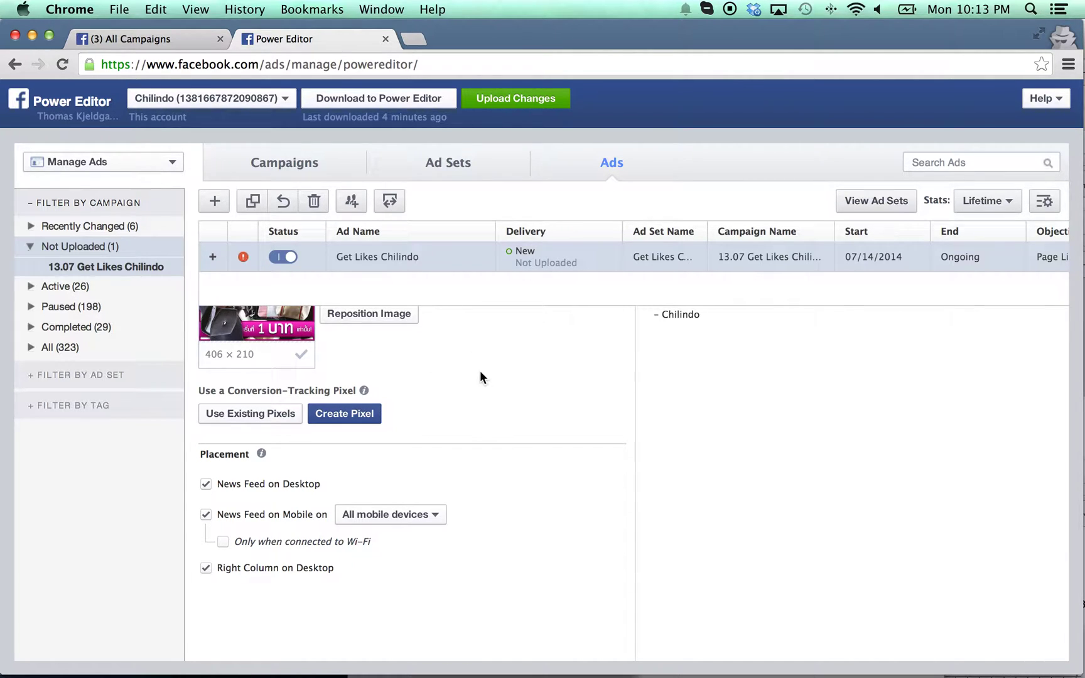
pyautogui.scroll(-2, 478, 371)
pyautogui.scroll(-1, 461, 390)
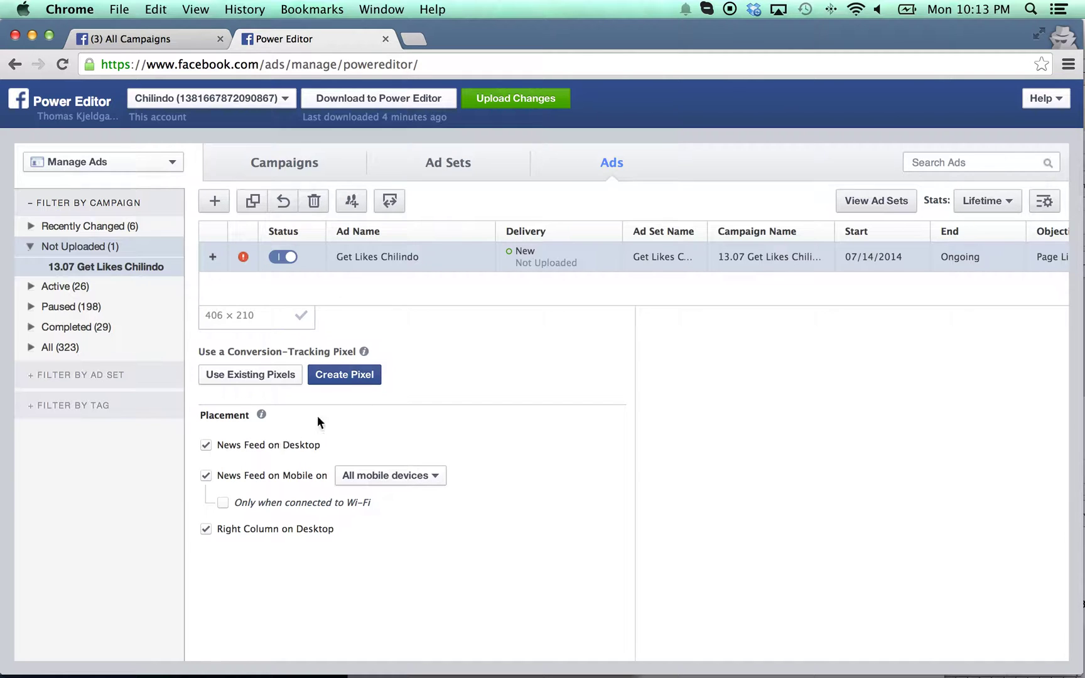
pyautogui.click(206, 445)
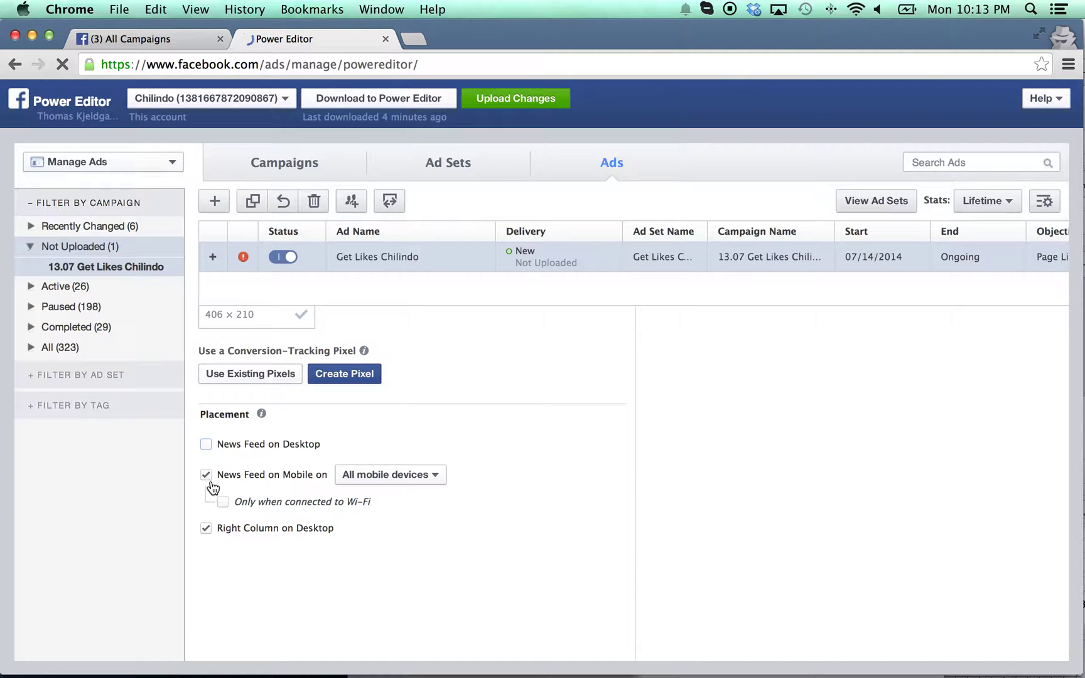
pyautogui.click(206, 475)
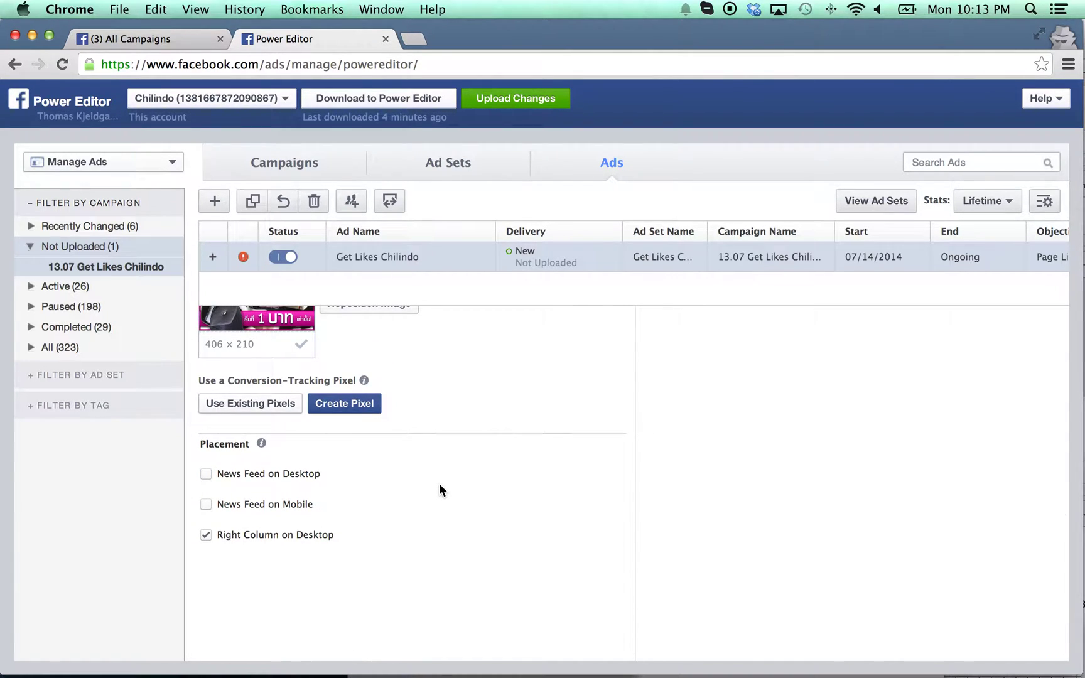
# Review the ad's right-column preview and its potential audience
pyautogui.scroll(3, 439, 485)
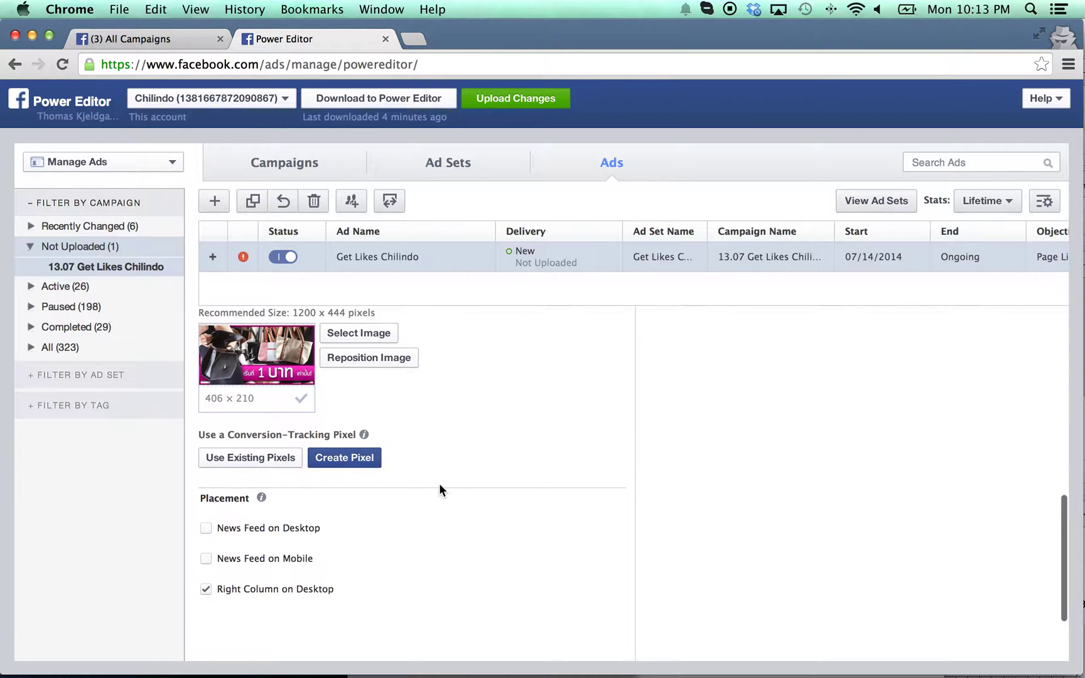
pyautogui.scroll(10, 446, 490)
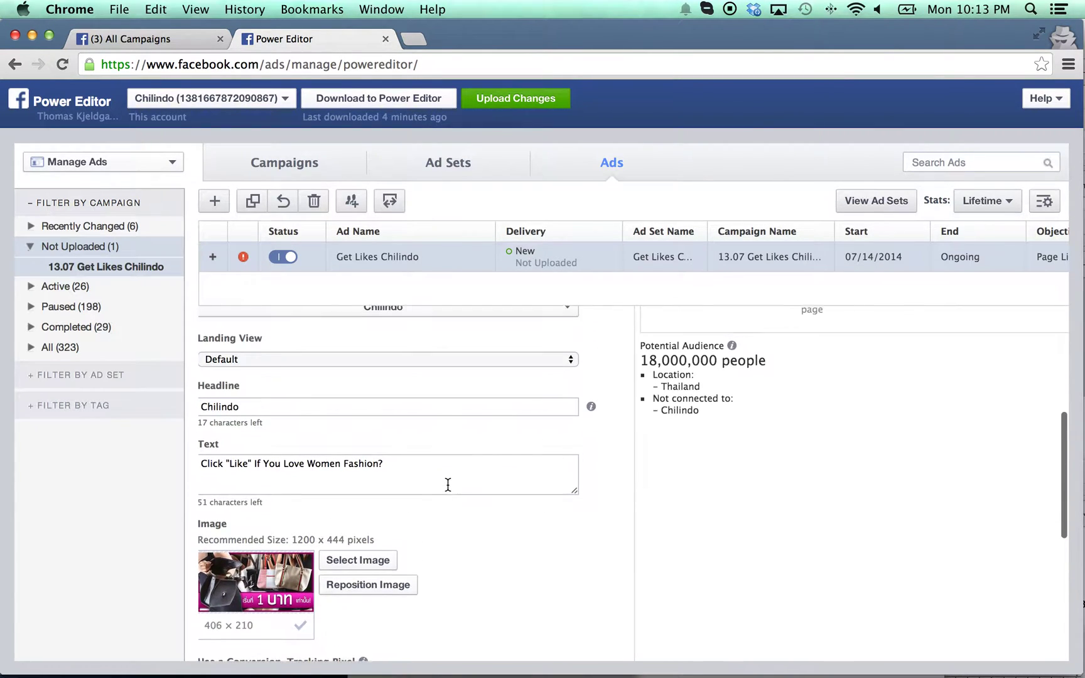
pyautogui.scroll(3, 449, 483)
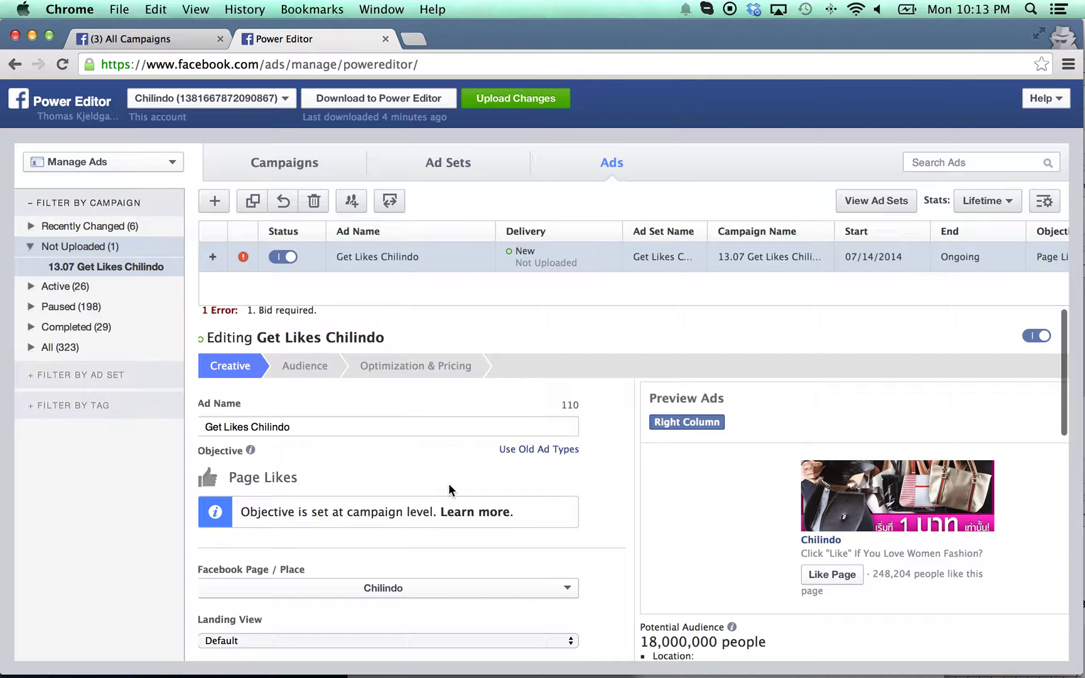
pyautogui.scroll(-1, 497, 481)
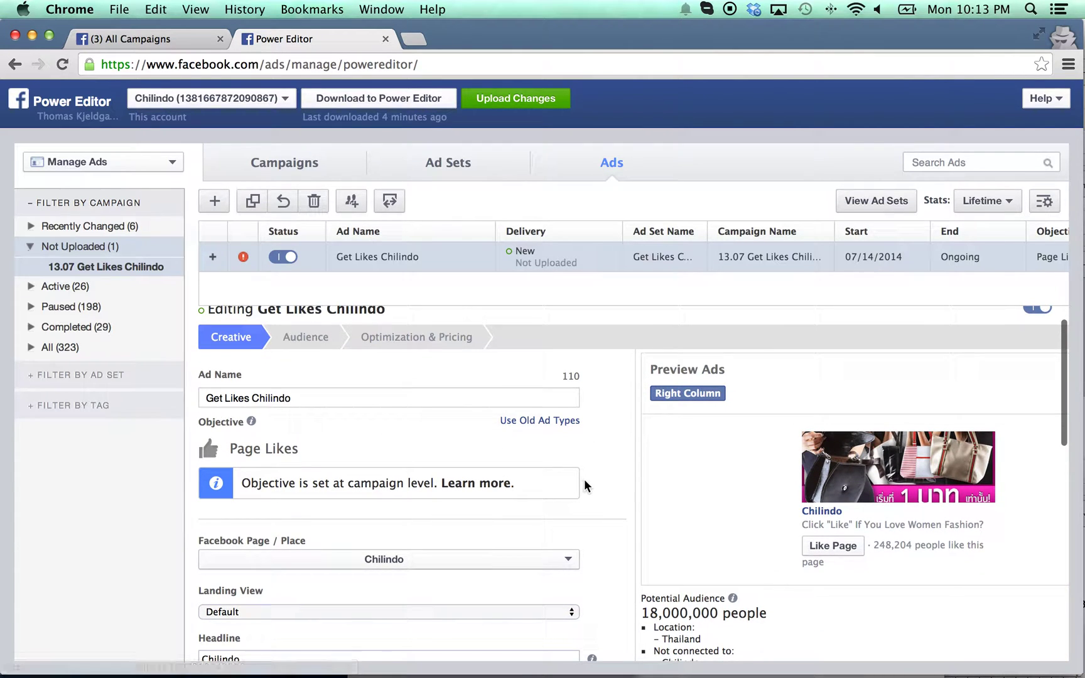
pyautogui.scroll(-1, 561, 472)
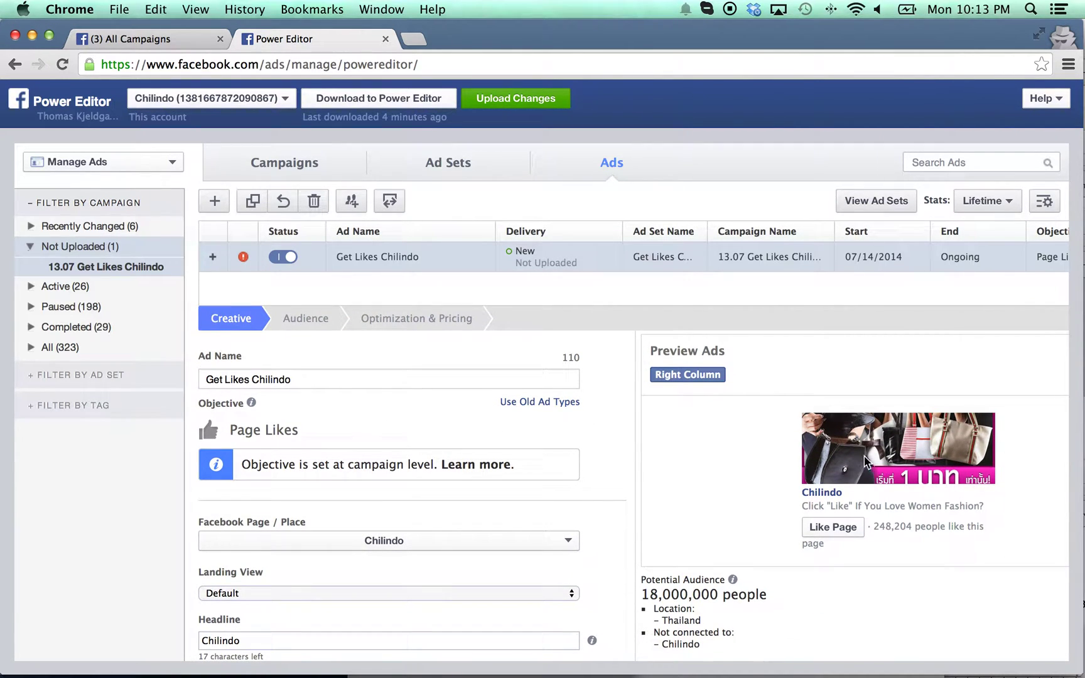
pyautogui.scroll(-3, 601, 474)
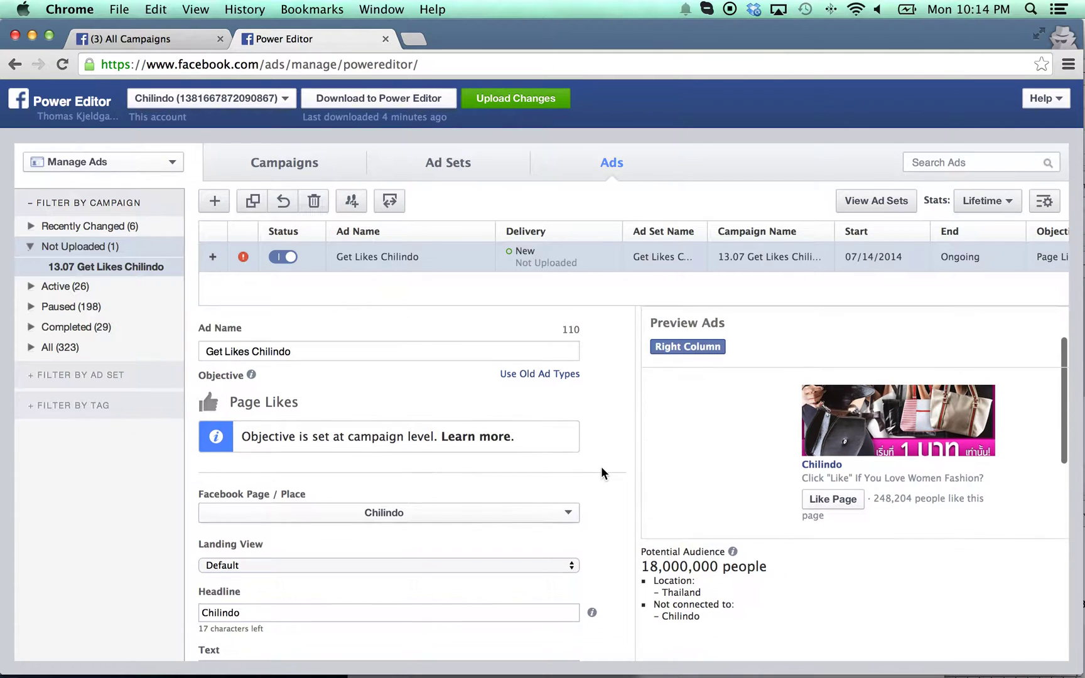
# Reposition the ad image's crop slightly lower so the pink banner is fully framed, and check the right-column preview
pyautogui.scroll(-5, 599, 470)
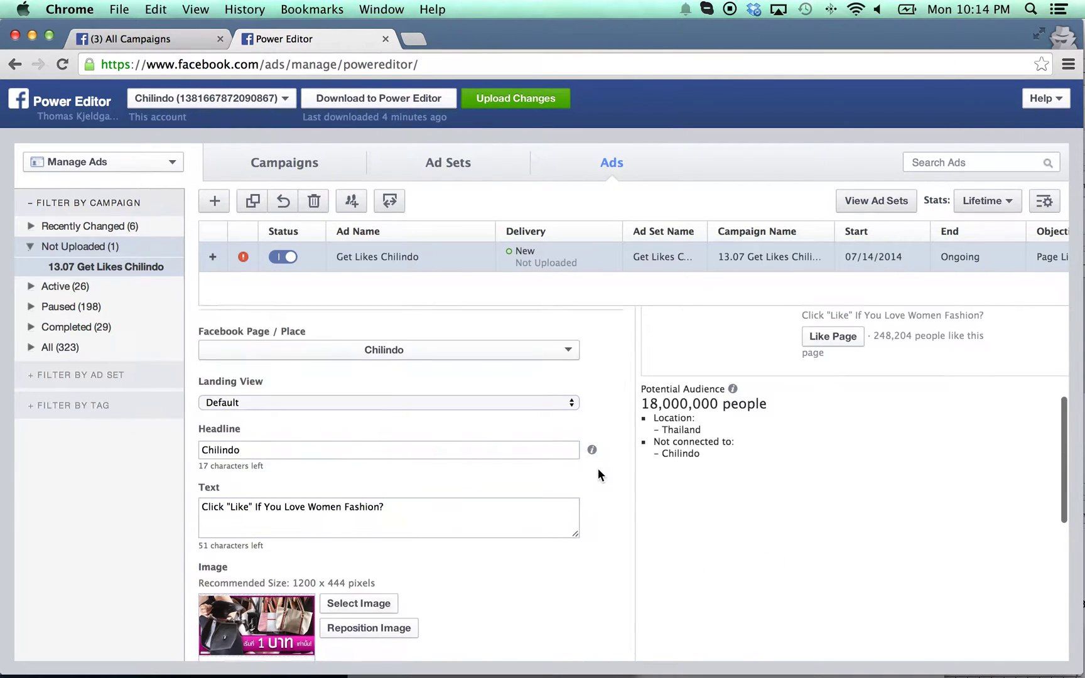
pyautogui.click(390, 586)
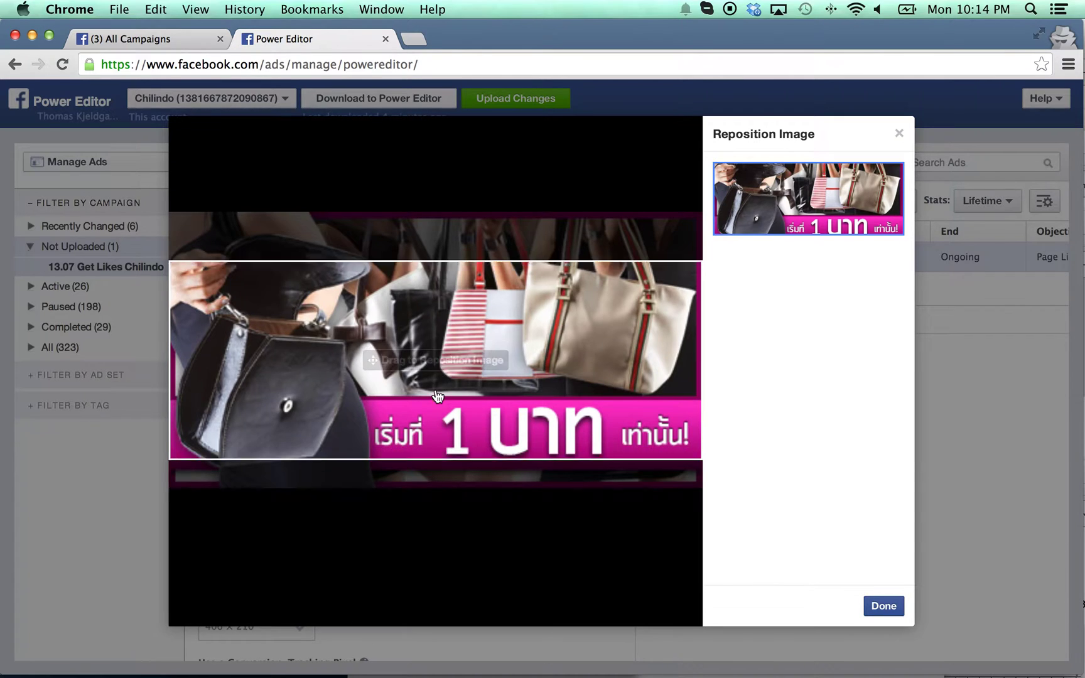
pyautogui.moveTo(438, 396)
pyautogui.mouseDown()
pyautogui.moveTo(436, 416)
pyautogui.moveTo(435, 395)
pyautogui.mouseUp()
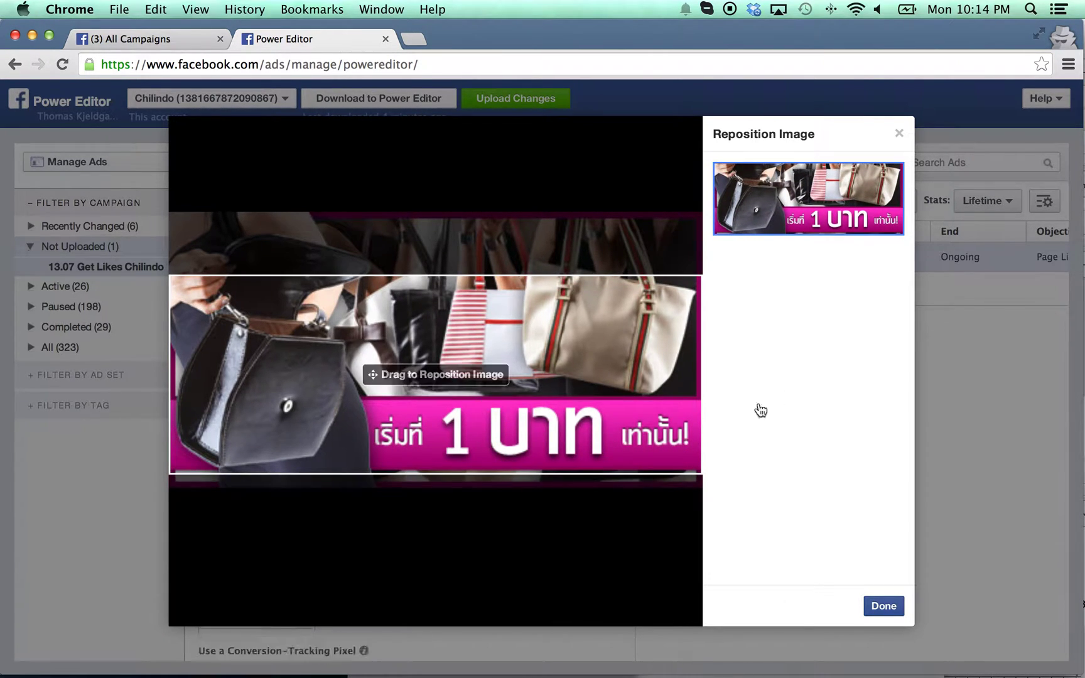
pyautogui.click(884, 607)
pyautogui.scroll(5, 595, 464)
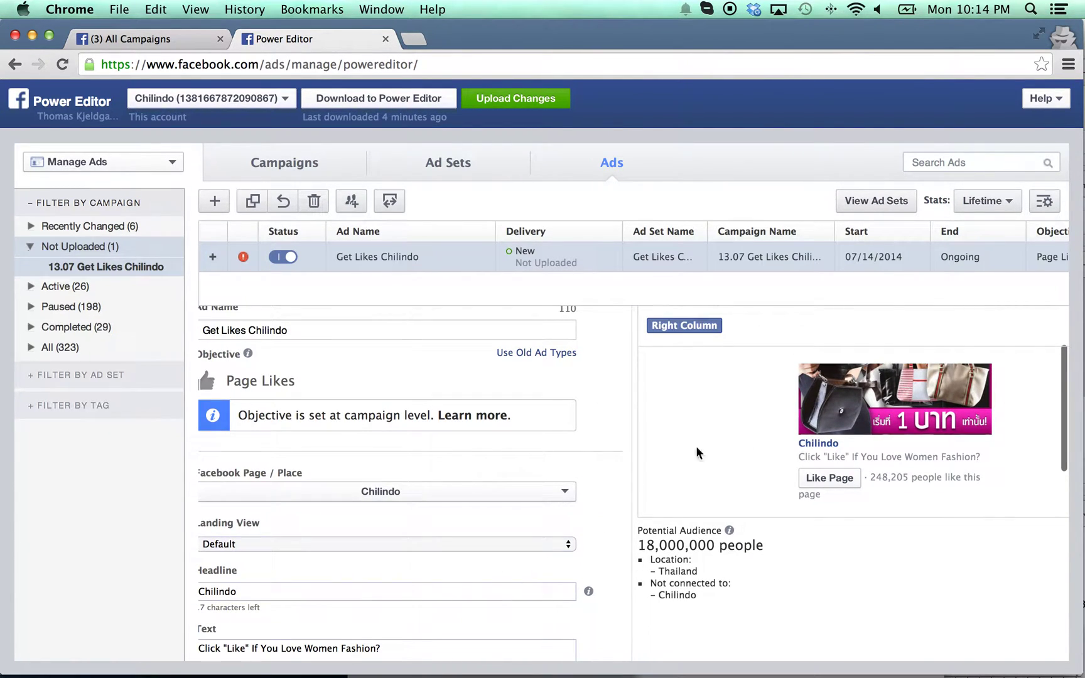
pyautogui.scroll(1, 623, 455)
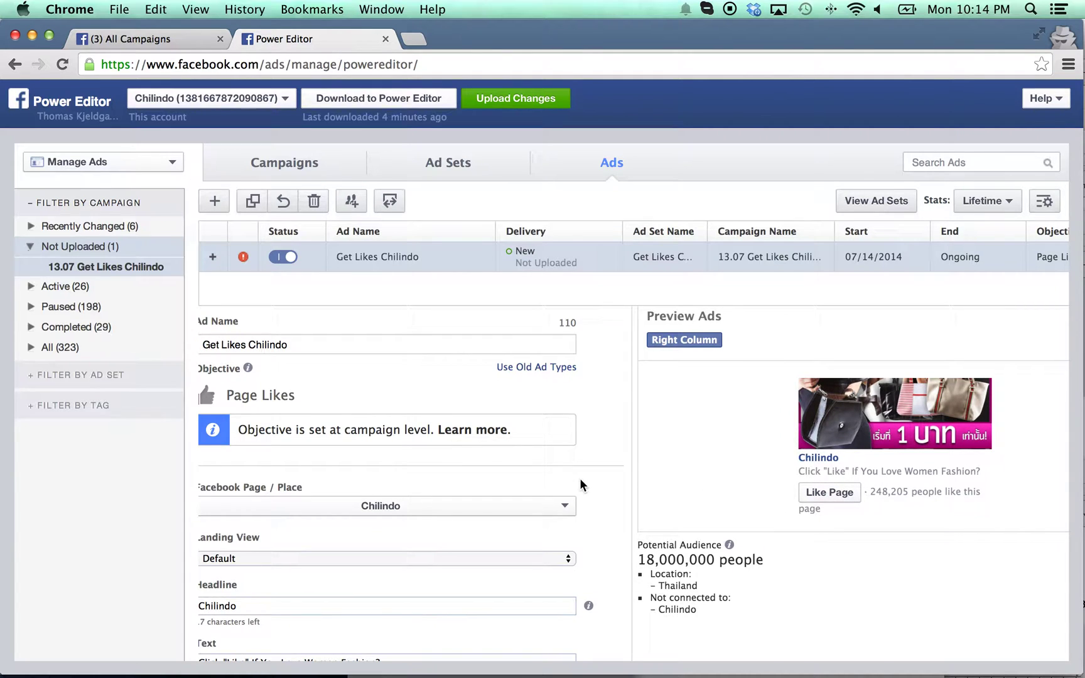
pyautogui.scroll(3, 516, 443)
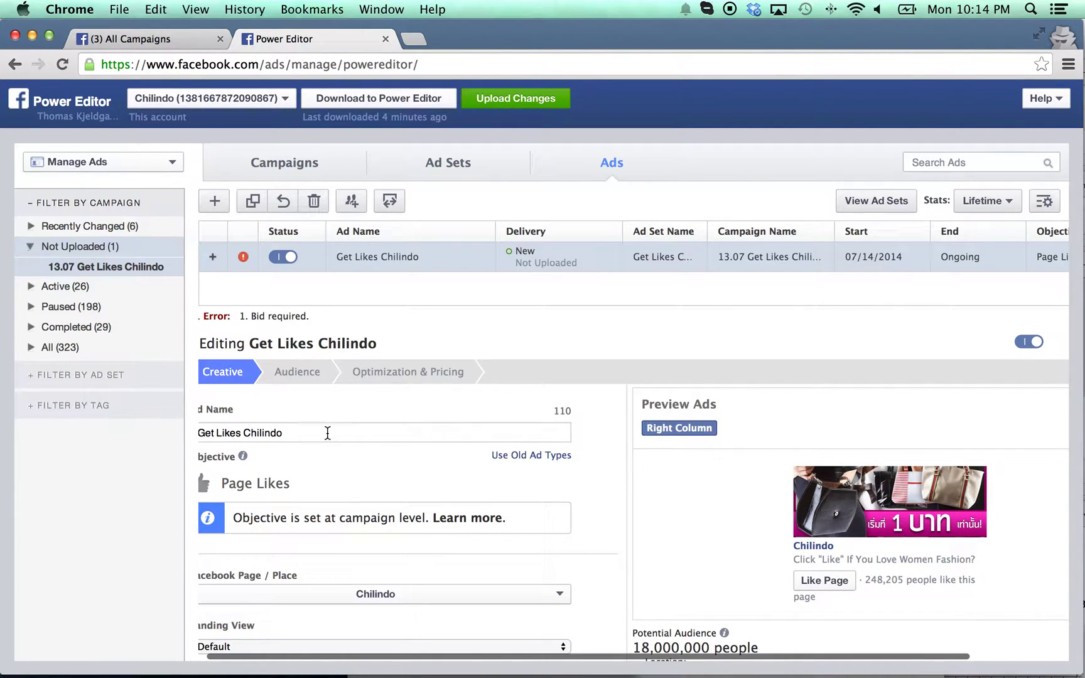
# Open the ad's audience settings and review the custom audience, location and demographic options
pyautogui.click(298, 377)
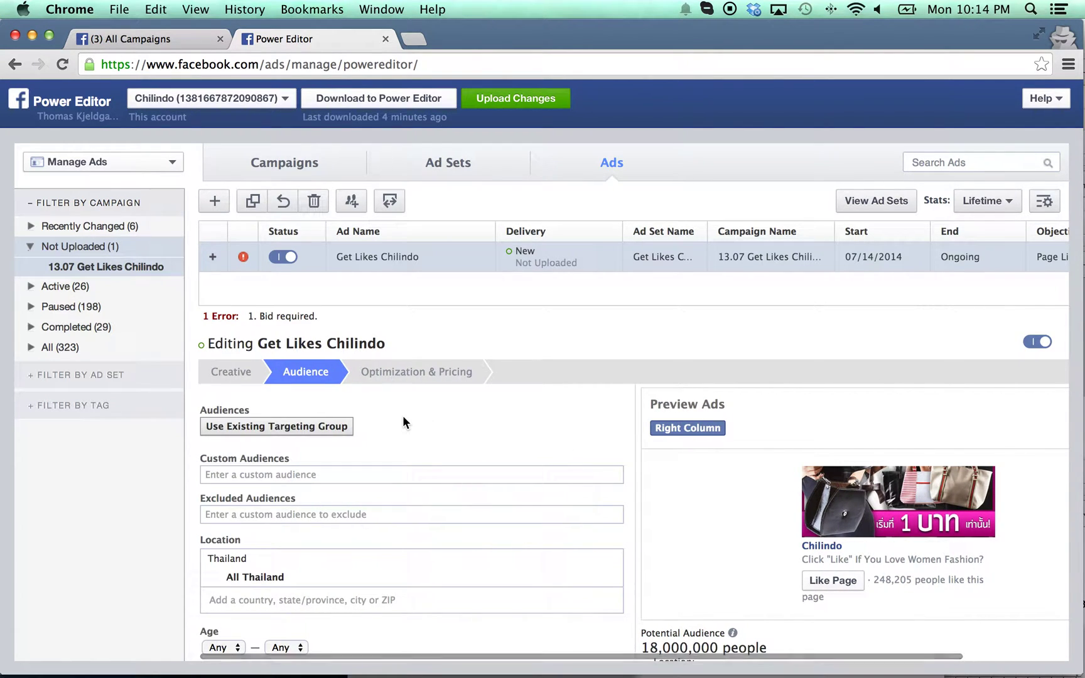
pyautogui.scroll(-3, 412, 432)
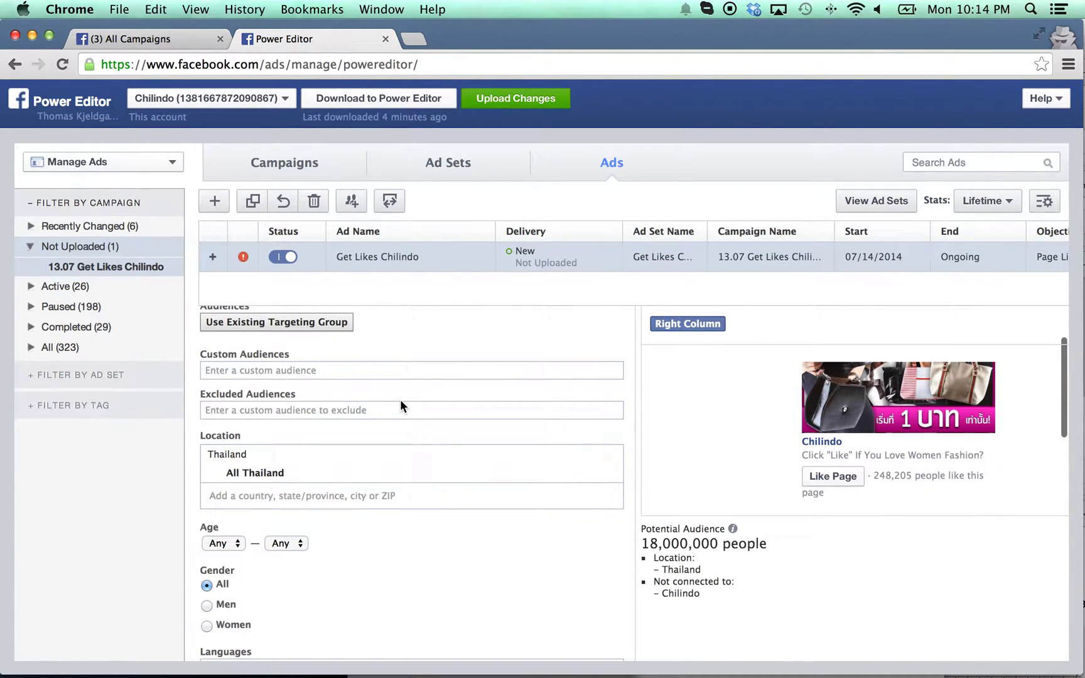
pyautogui.click(392, 370)
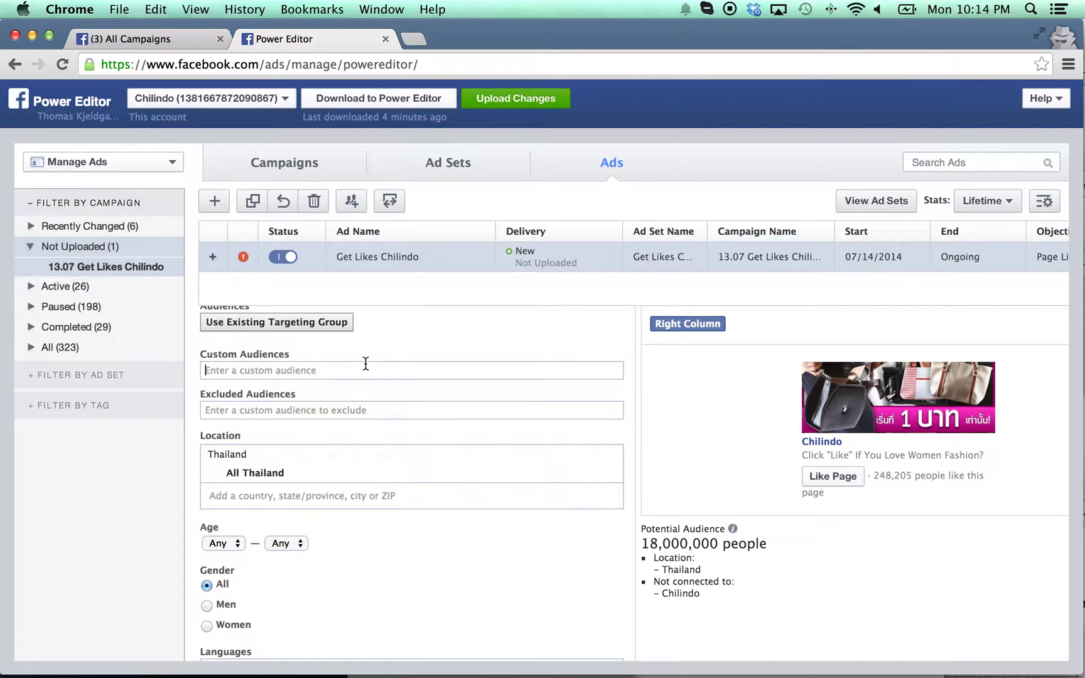
pyautogui.scroll(-2, 467, 322)
pyautogui.scroll(-5, 467, 326)
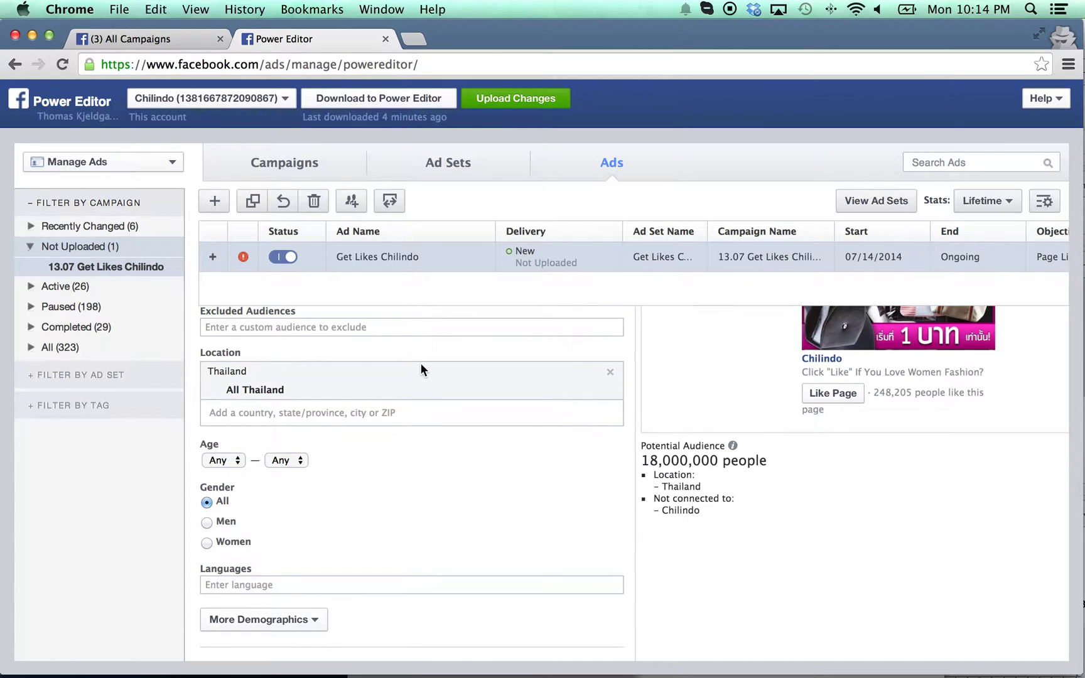
pyautogui.scroll(-4, 422, 364)
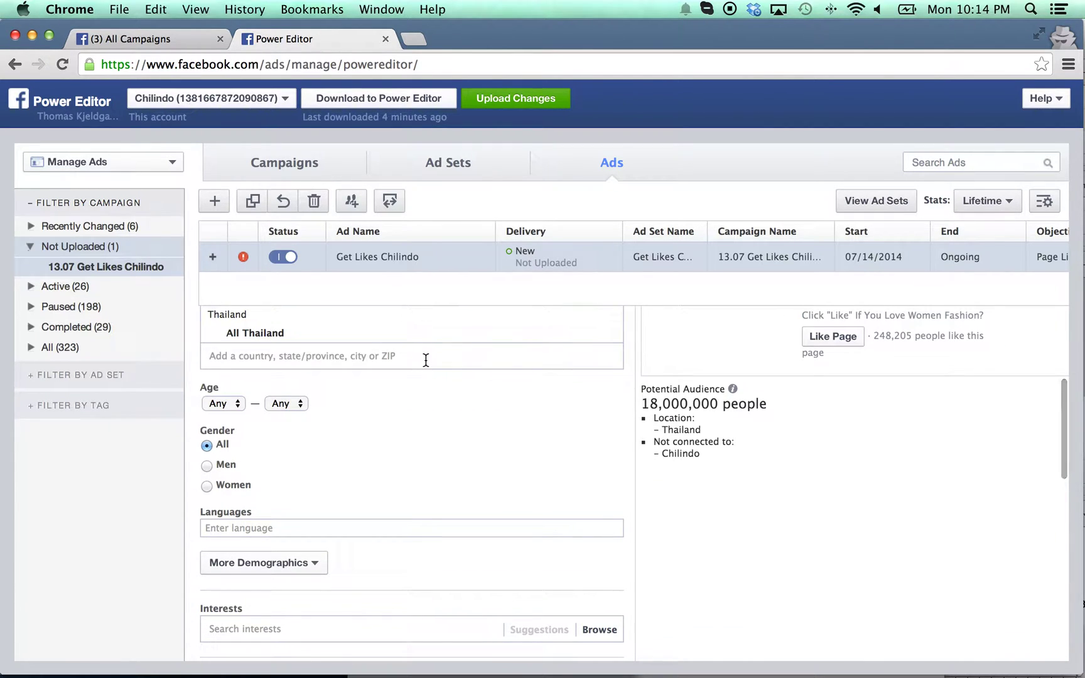
pyautogui.scroll(2, 424, 361)
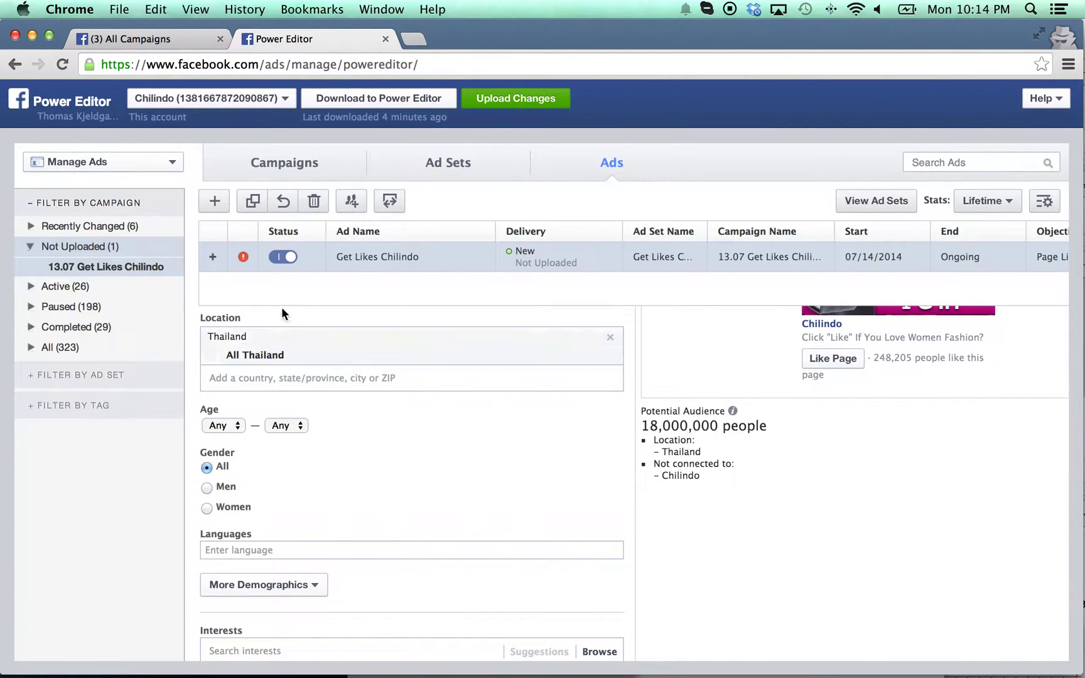
# Set the audience's minimum age to 18 and restrict the gender to Women
pyautogui.click(230, 428)
pyautogui.click(244, 507)
pyautogui.scroll(-3, 489, 443)
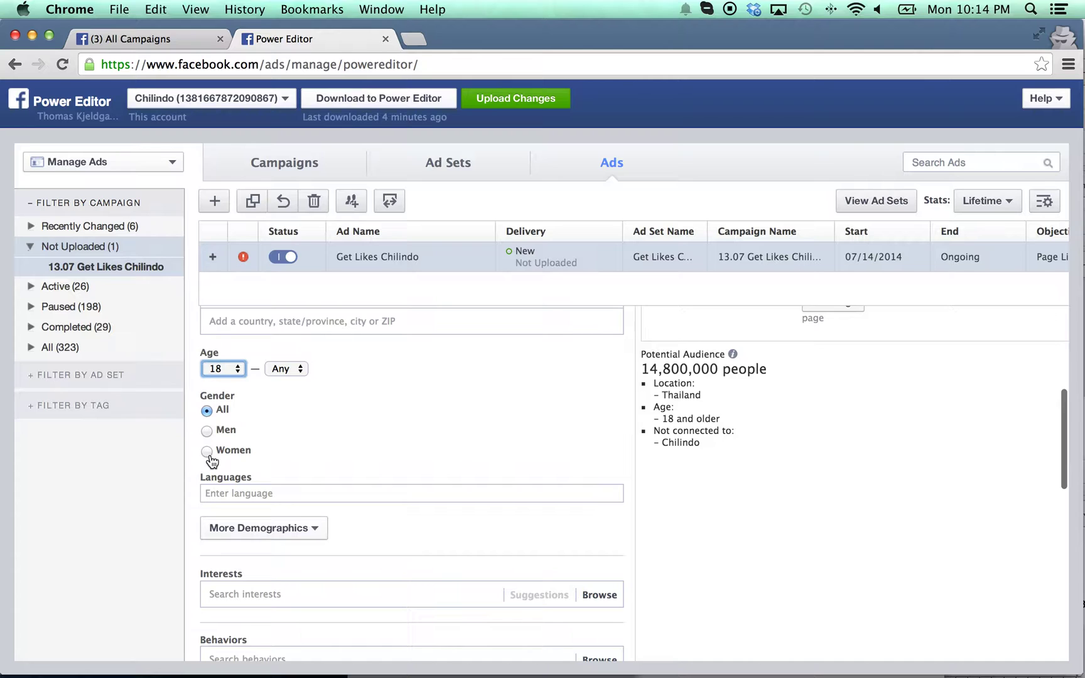
pyautogui.click(206, 451)
# Add Thai as the audience's language
pyautogui.click(298, 494)
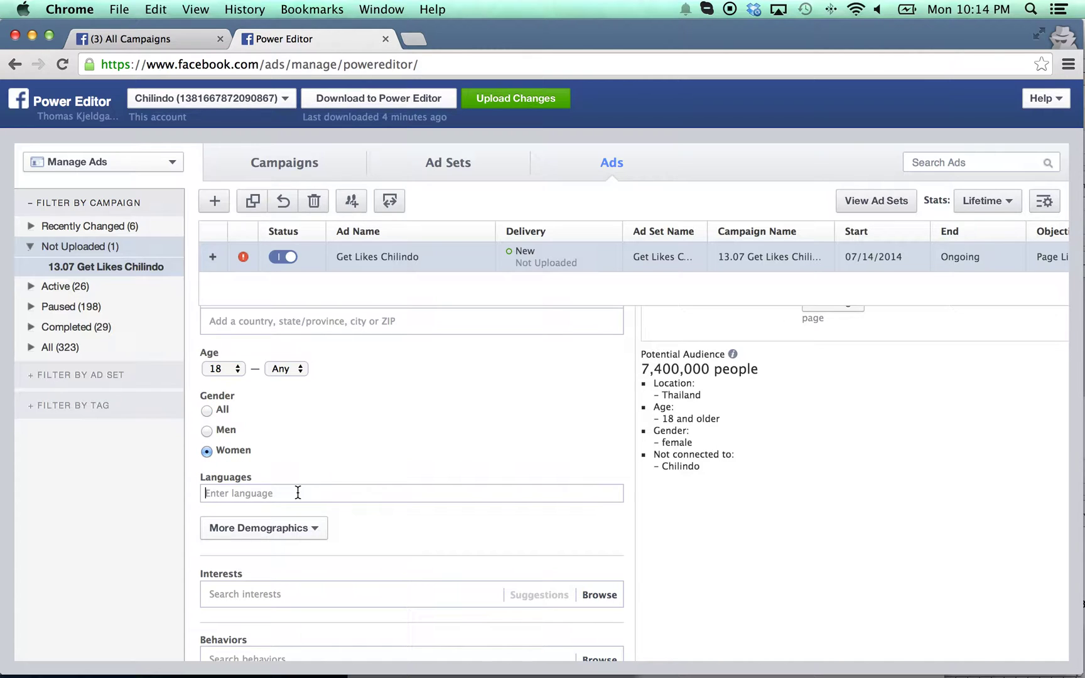
pyautogui.write('thai')
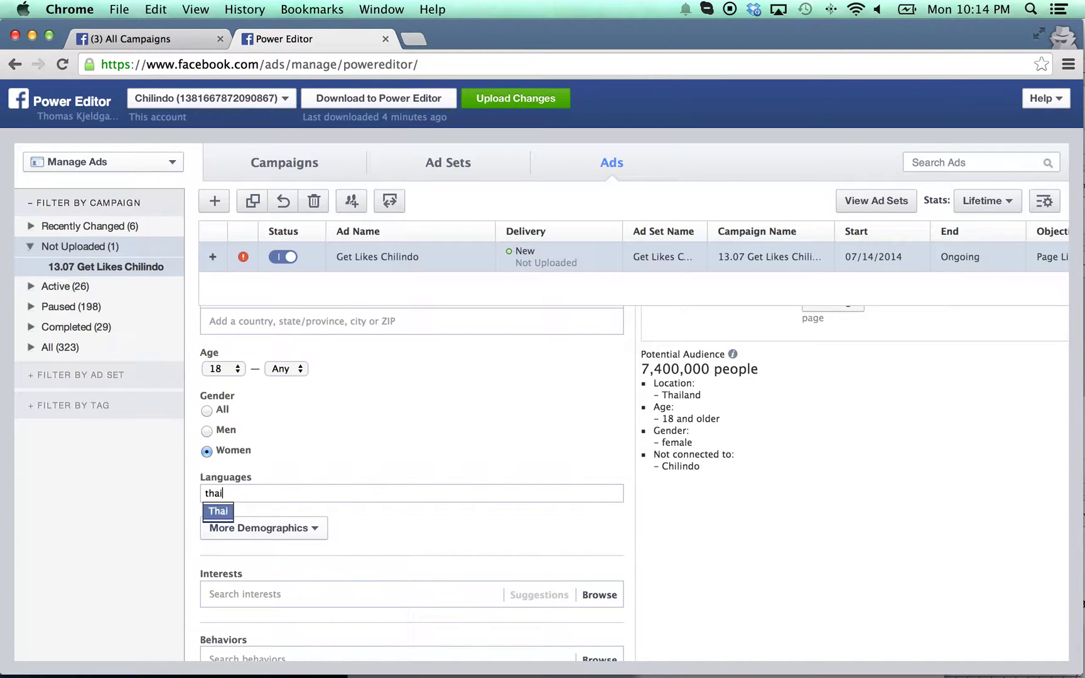
pyautogui.press('Return')
# Search the audience interests for "women fashion"
pyautogui.scroll(-1, 329, 474)
pyautogui.scroll(-2, 329, 474)
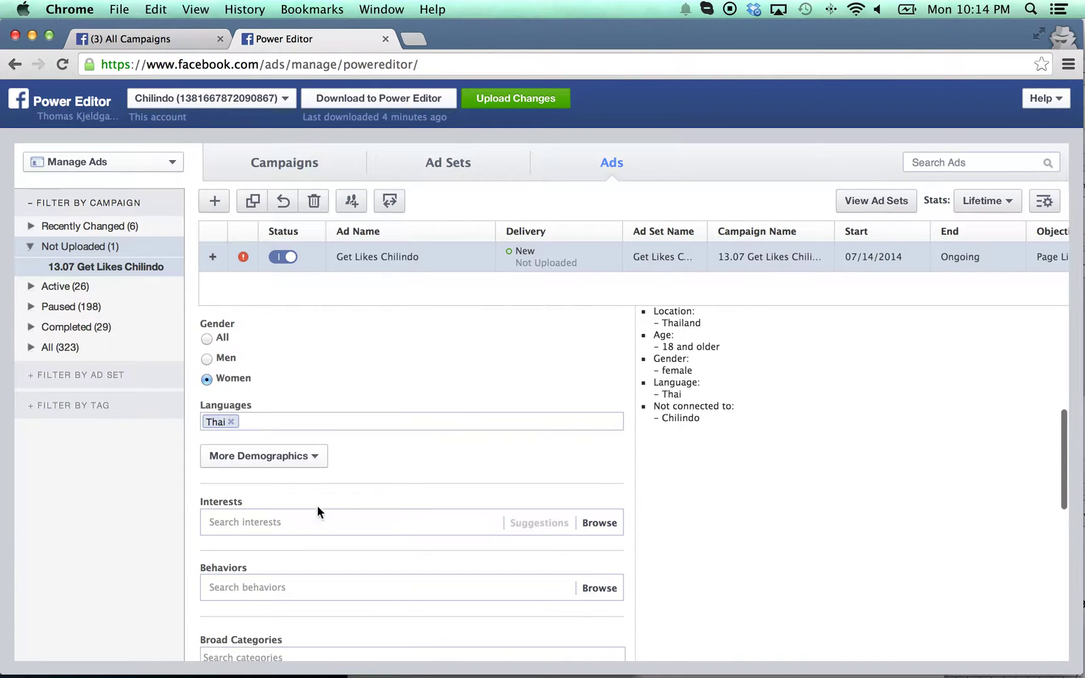
pyautogui.click(313, 521)
pyautogui.write('women fahion')
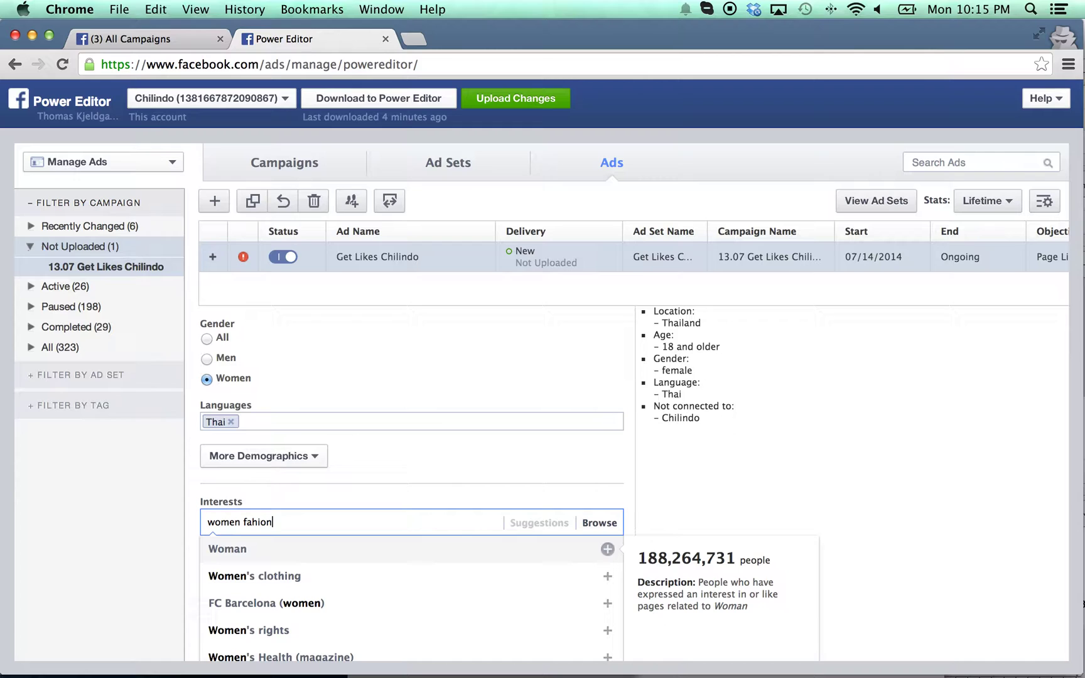
pyautogui.press('BackSpace')
pyautogui.press('BackSpace')
pyautogui.write('sh')
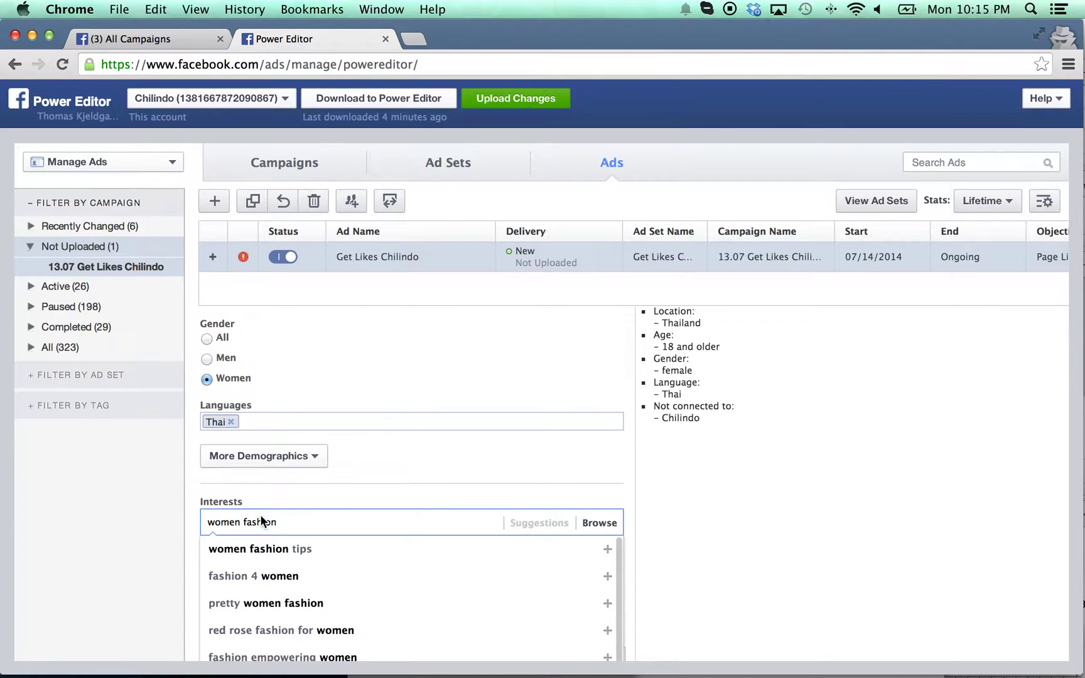
# Browse the interest categories, expanding Hobbies and activities and then Shopping and fashion with its Shopping subcategory
pyautogui.moveTo(246, 520); pyautogui.dragTo(140, 513)
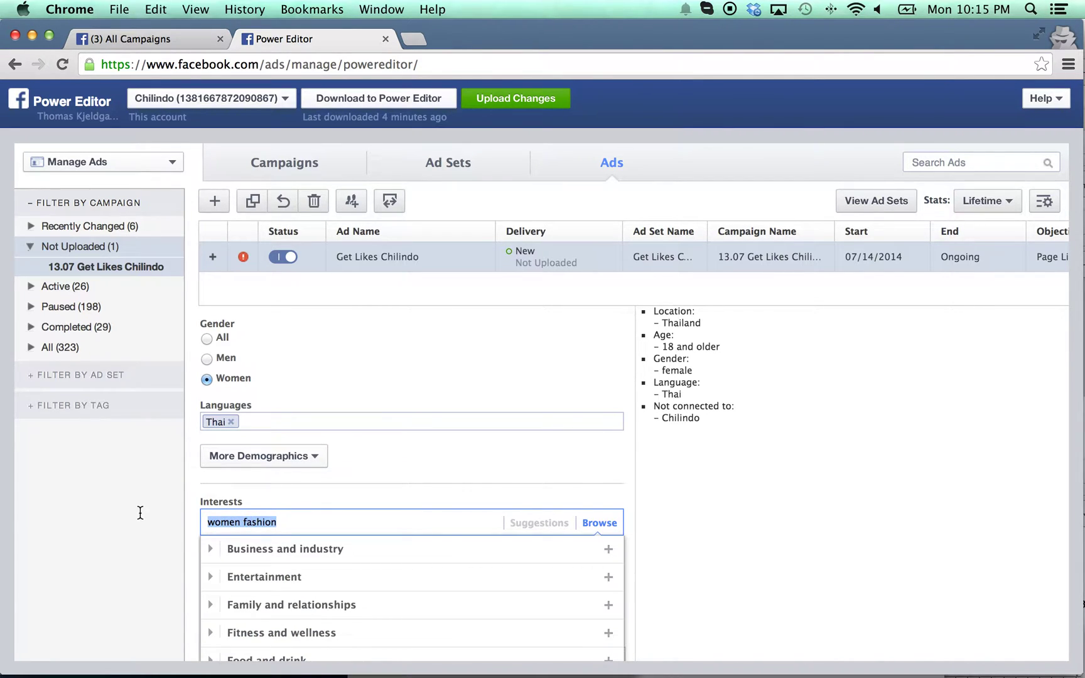
pyautogui.scroll(-3, 468, 465)
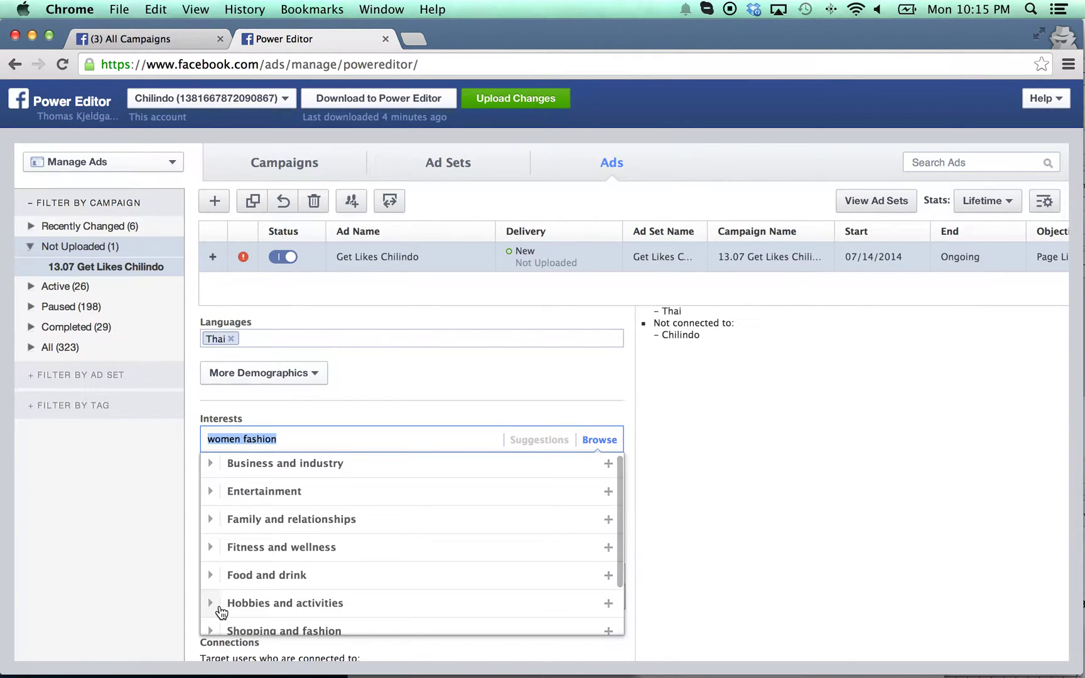
pyautogui.click(211, 604)
pyautogui.scroll(-4, 339, 555)
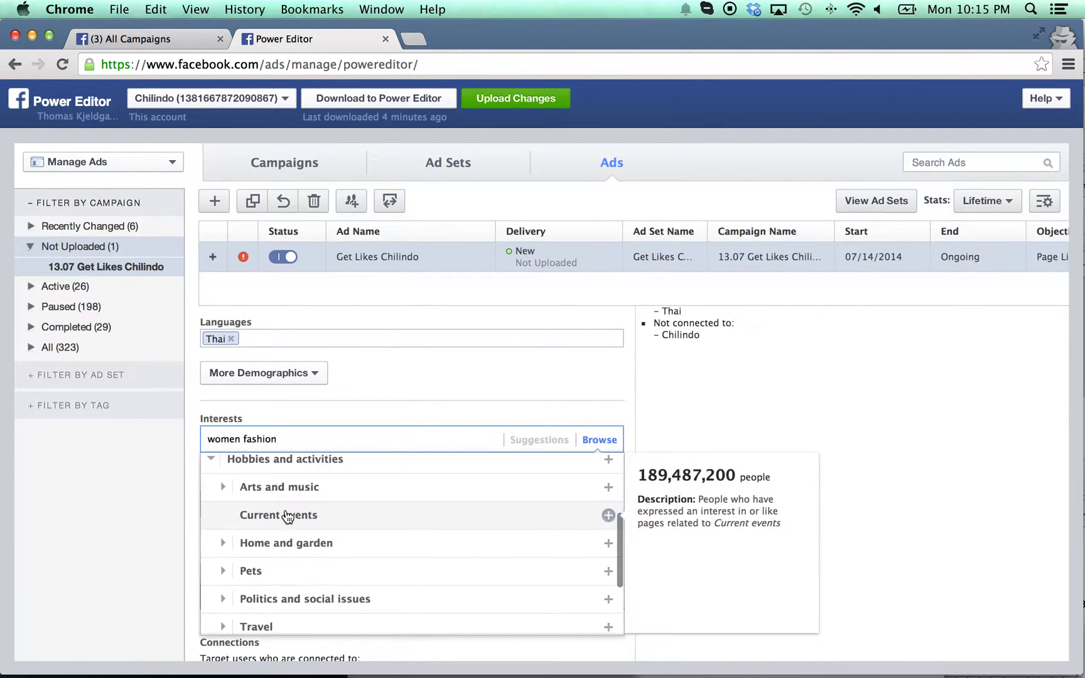
pyautogui.scroll(-3, 288, 516)
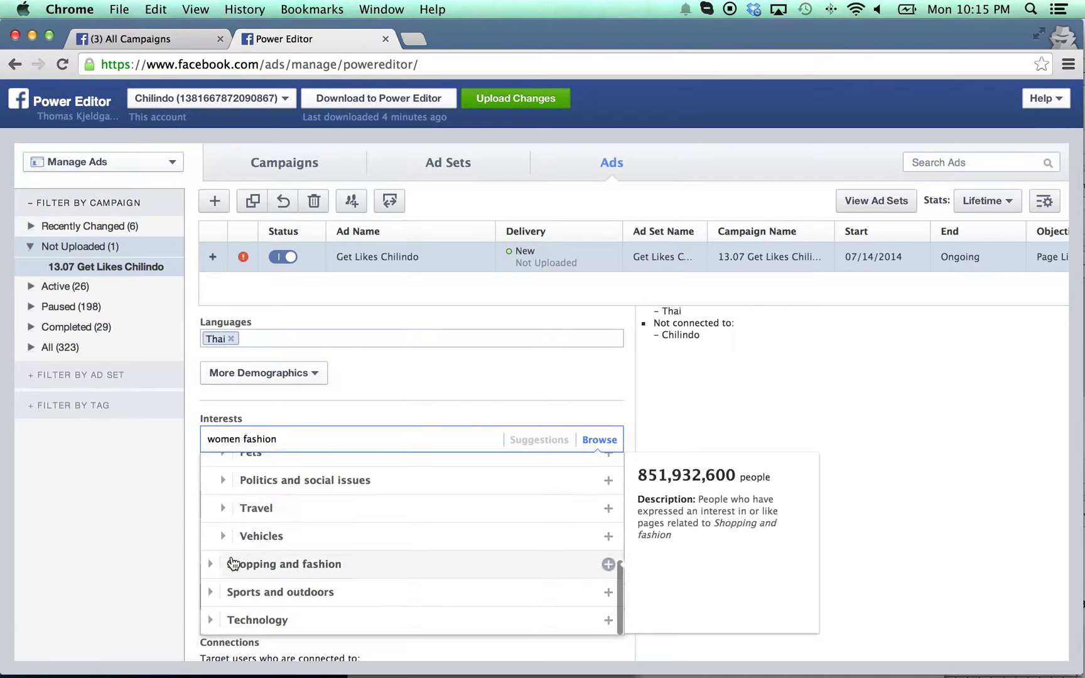
pyautogui.click(211, 564)
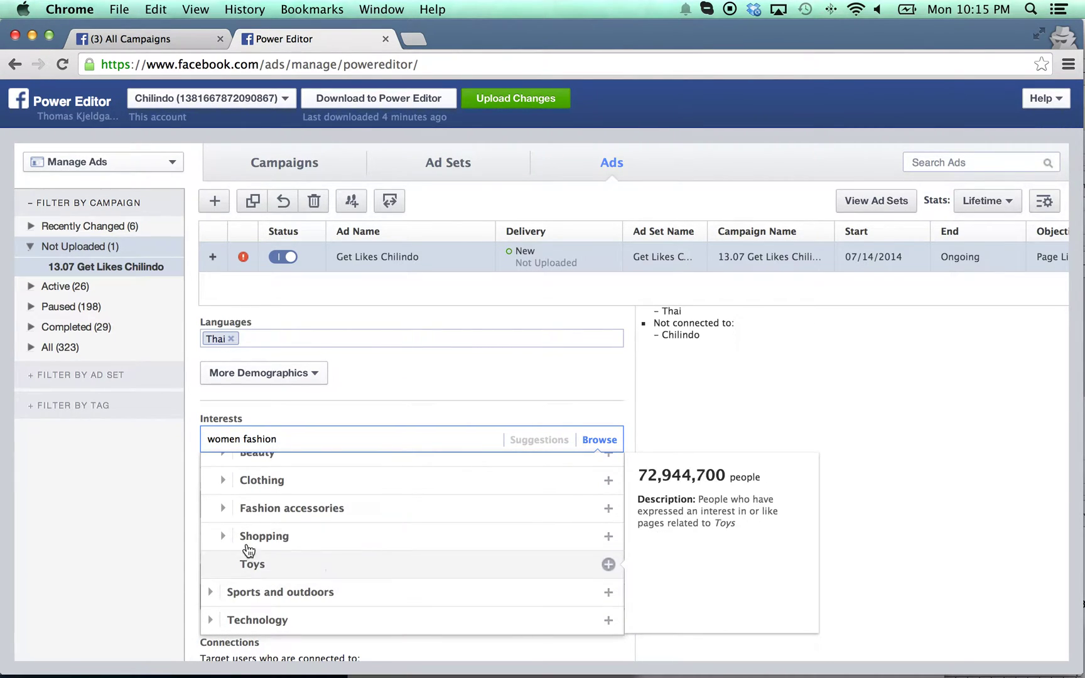
pyautogui.click(219, 537)
pyautogui.scroll(-1, 330, 551)
pyautogui.scroll(-3, 333, 551)
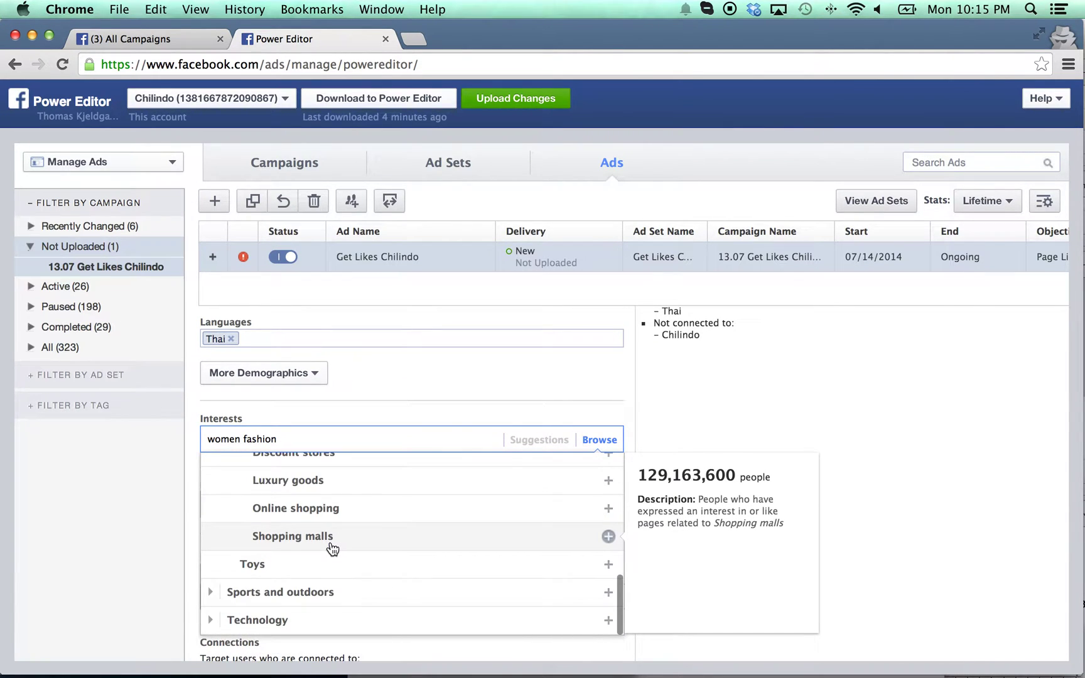
pyautogui.scroll(8, 333, 550)
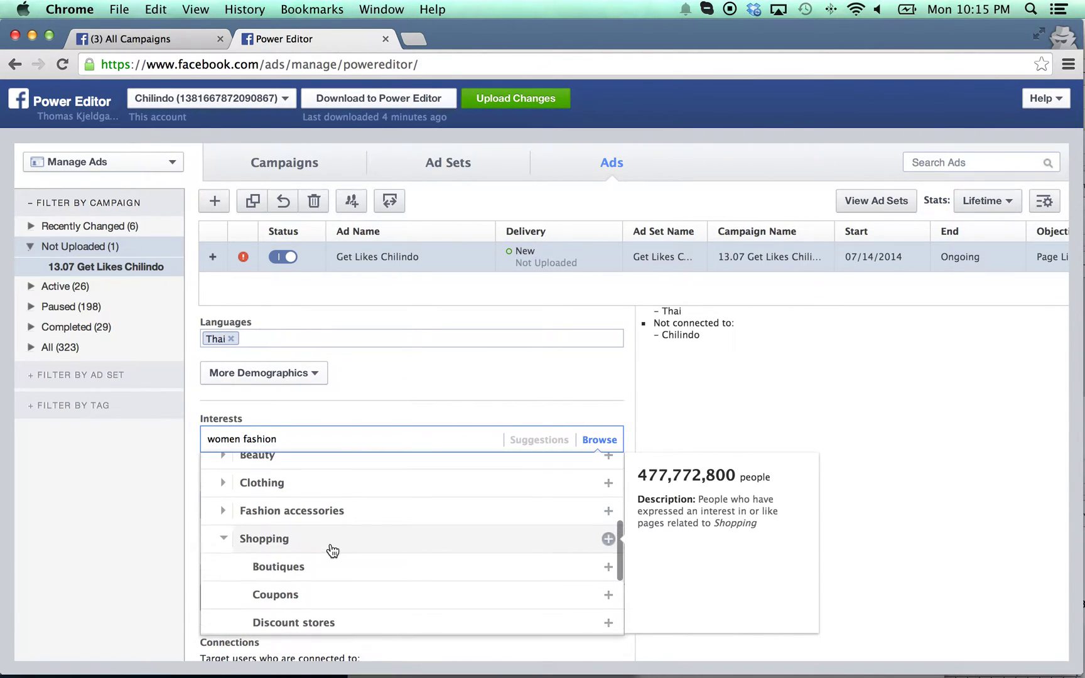
# Add Dresses and Handbags from Shopping and fashion > Fashion accessories as audience interests
pyautogui.click(223, 513)
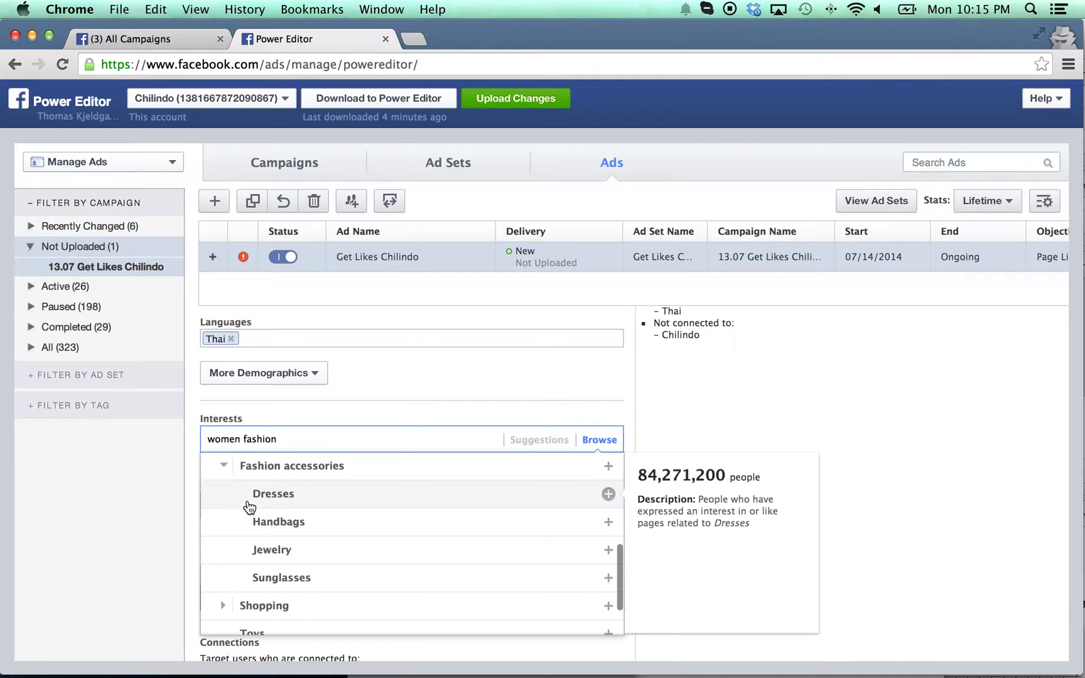
pyautogui.scroll(2, 269, 517)
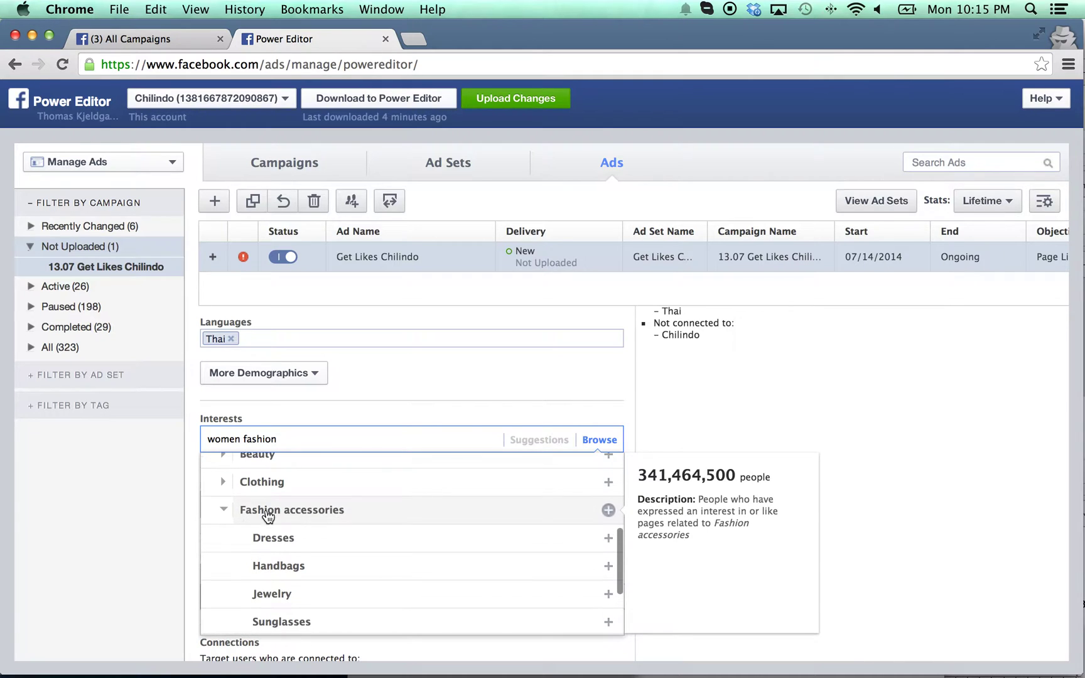
pyautogui.click(259, 548)
pyautogui.scroll(-2, 281, 580)
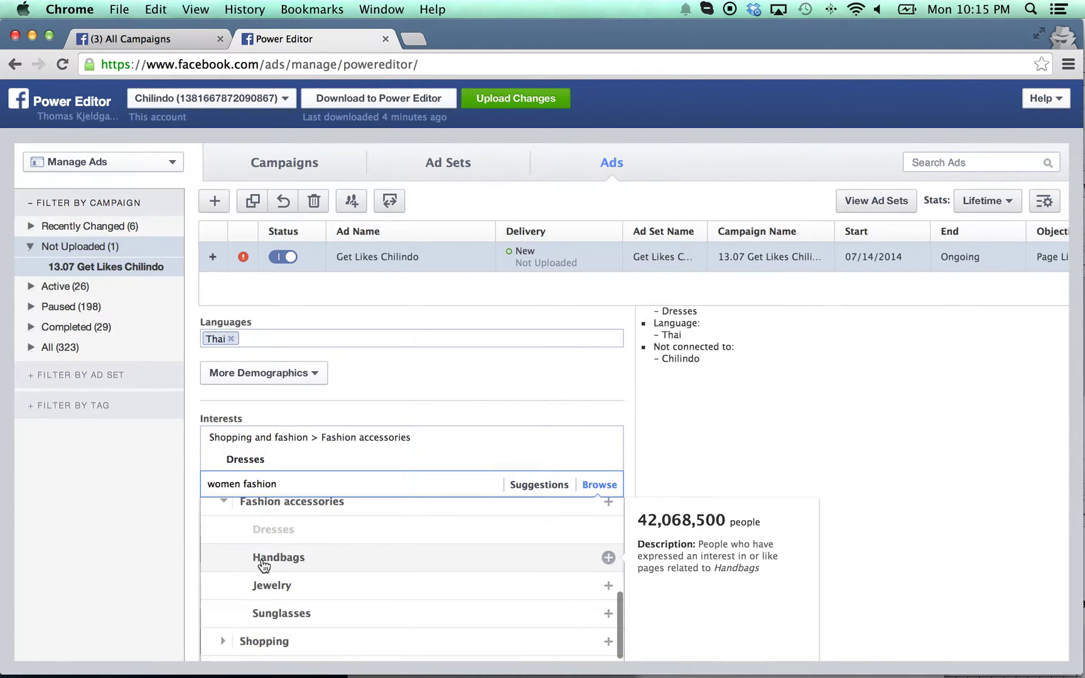
pyautogui.click(262, 559)
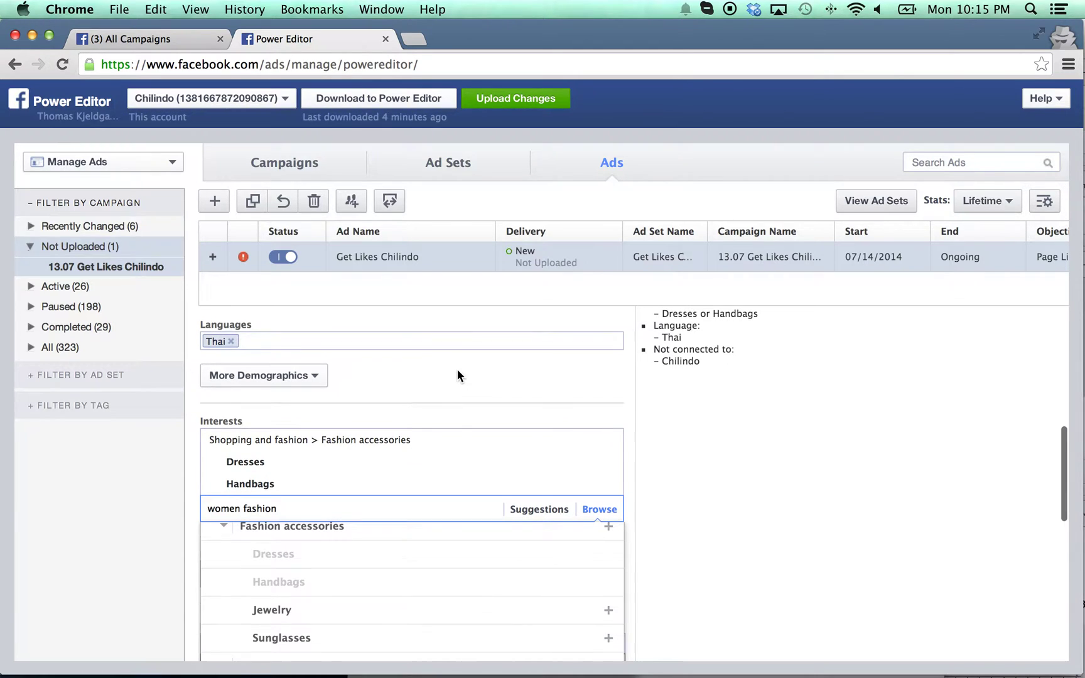
# Review the audience's connection targeting, the ad preview and the potential audience size
pyautogui.scroll(-4, 457, 376)
pyautogui.scroll(-2, 457, 371)
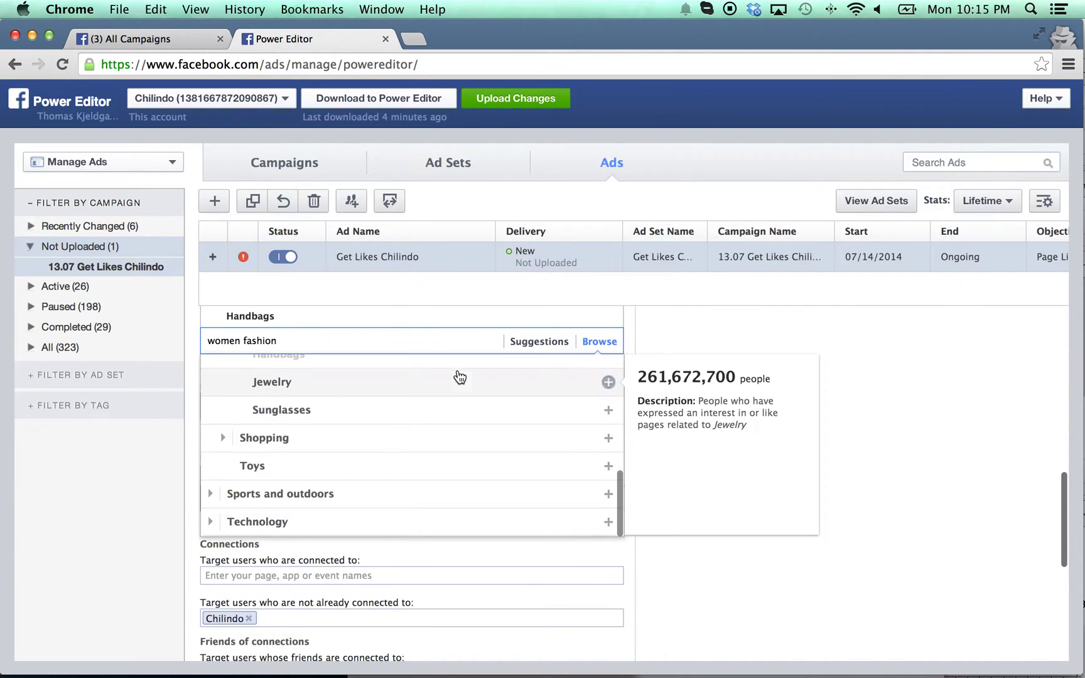
pyautogui.scroll(-4, 429, 594)
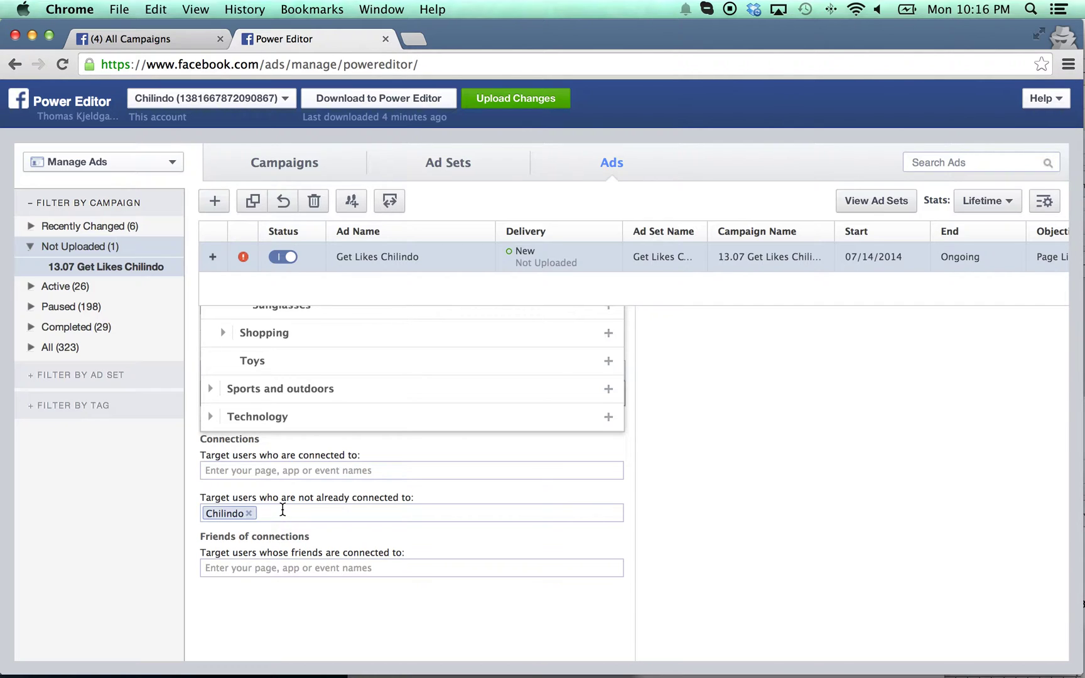
pyautogui.scroll(-1, 282, 509)
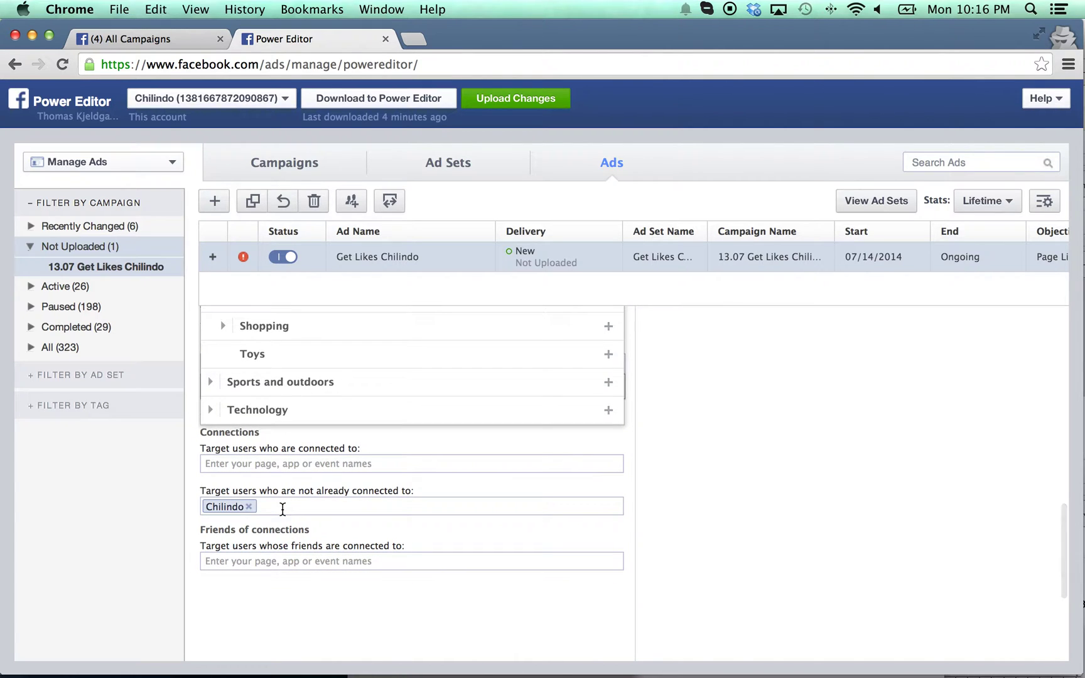
pyautogui.scroll(3, 370, 495)
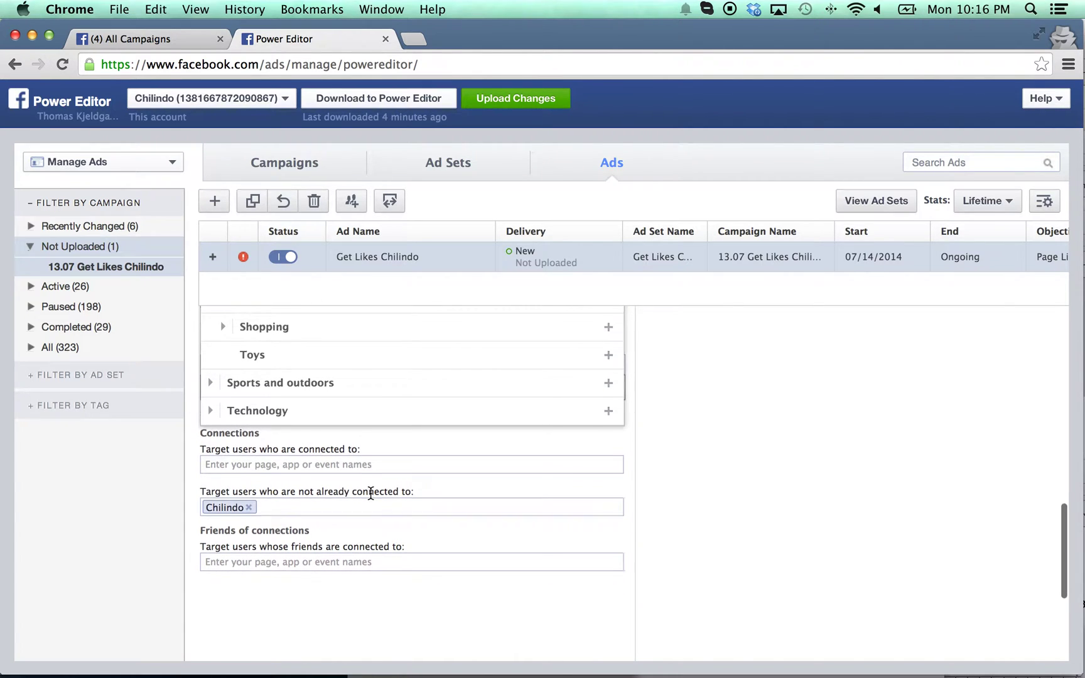
pyautogui.scroll(4, 370, 500)
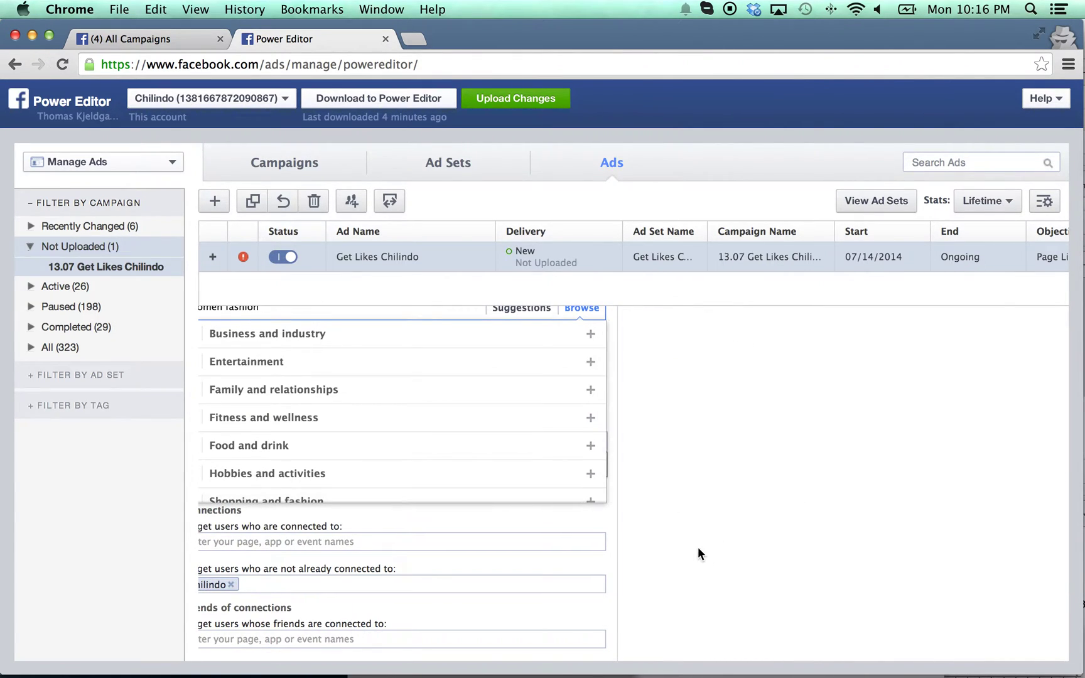
pyautogui.scroll(5, 697, 546)
pyautogui.scroll(4, 698, 545)
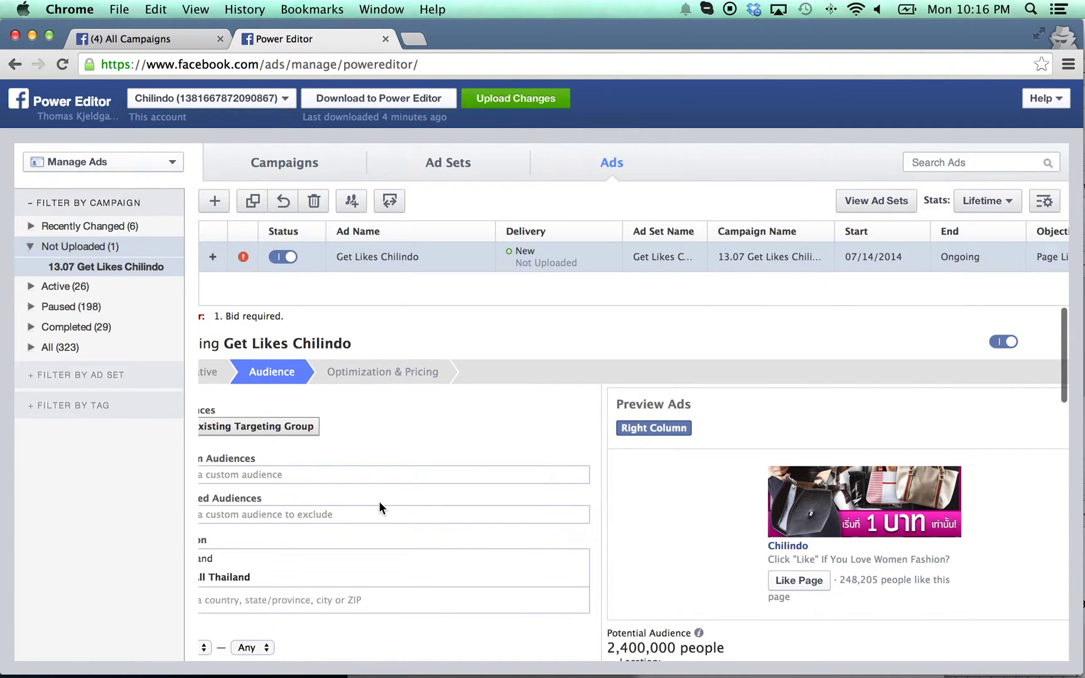
# Set the Get Likes Chilindo ad's optimization and pricing to Optimized CPM, using the recommended default bids
pyautogui.hscroll(3, 354, 371)
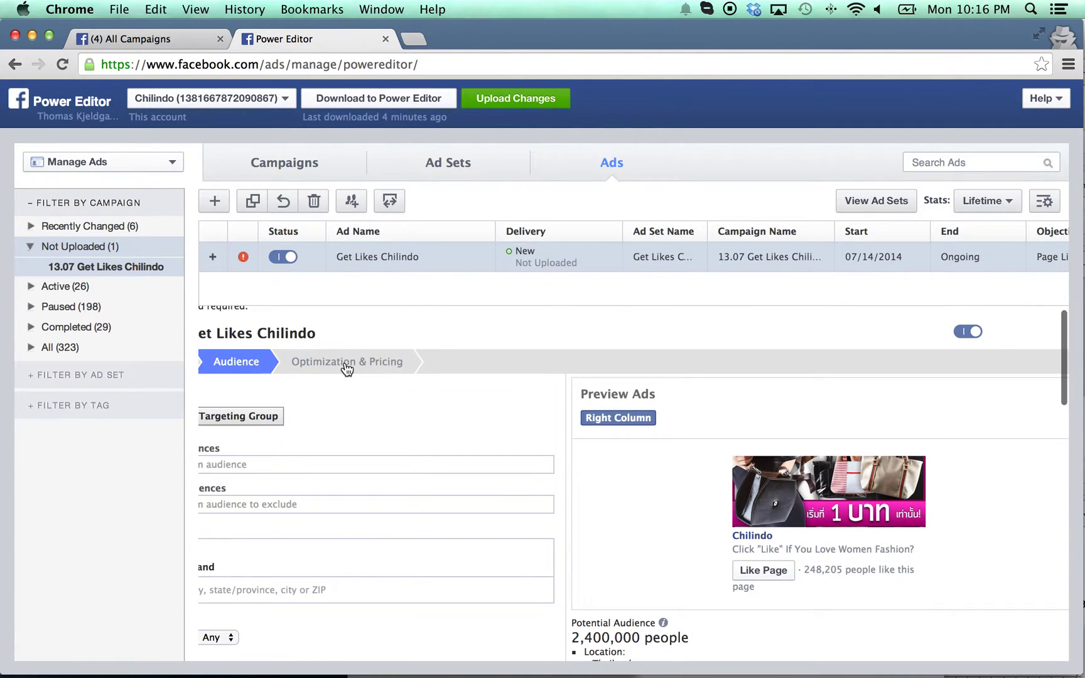
pyautogui.click(347, 369)
pyautogui.hscroll(-2, 405, 443)
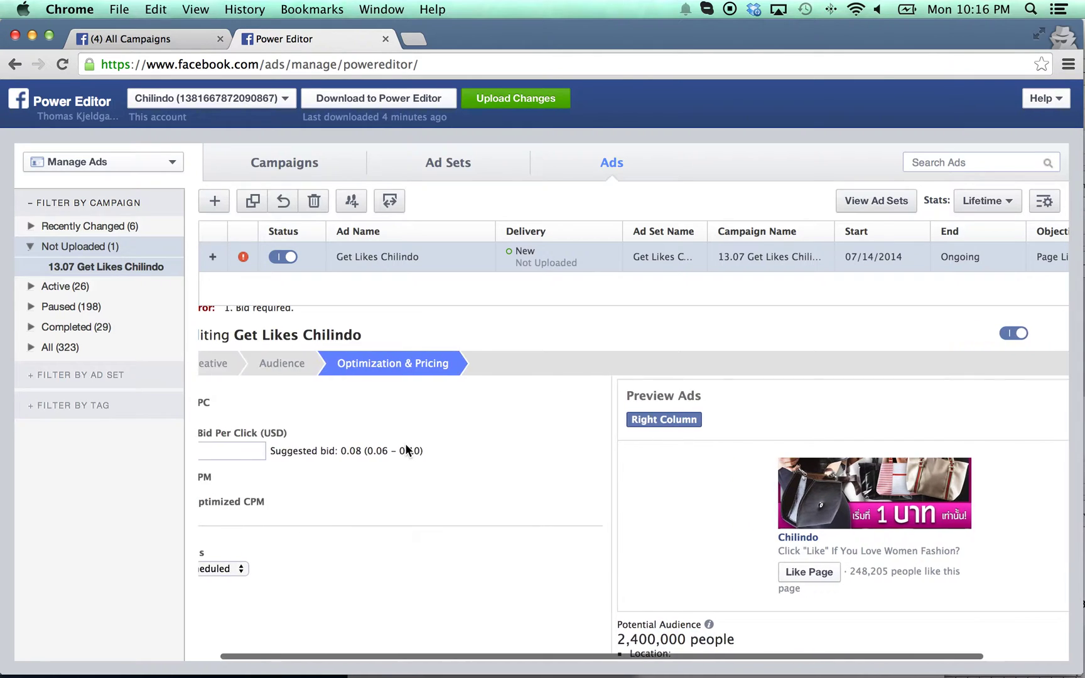
pyautogui.hscroll(-1, 405, 443)
pyautogui.click(207, 505)
pyautogui.moveTo(403, 457)
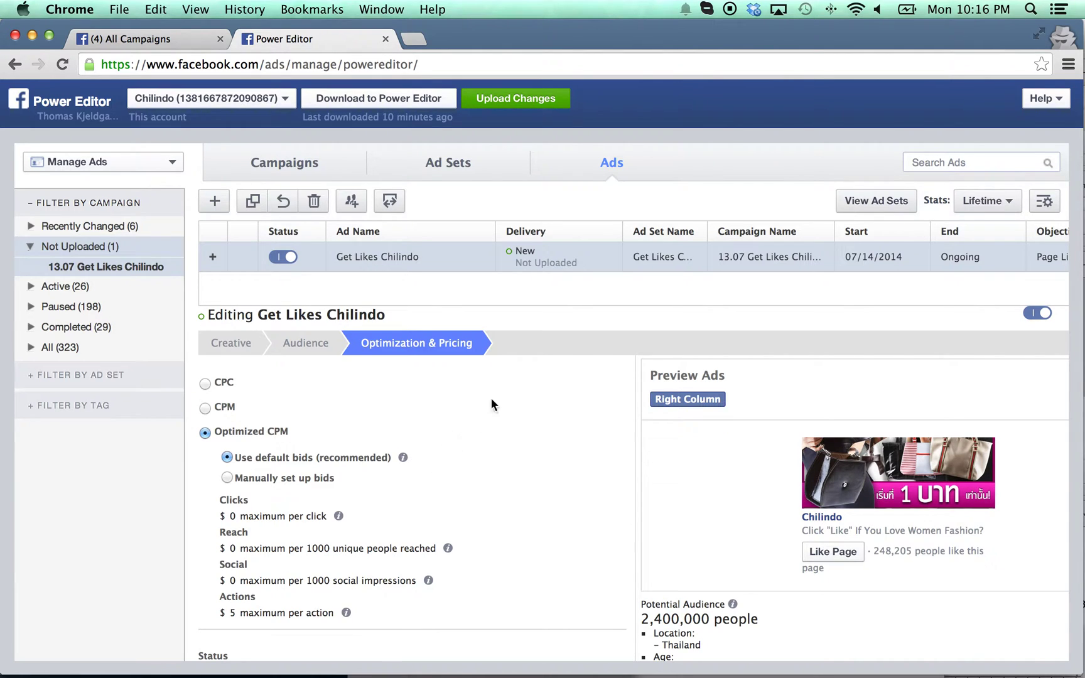
# Set the daily budget of the Get Likes Chilindo ad set to 3 USD
pyautogui.click(450, 165)
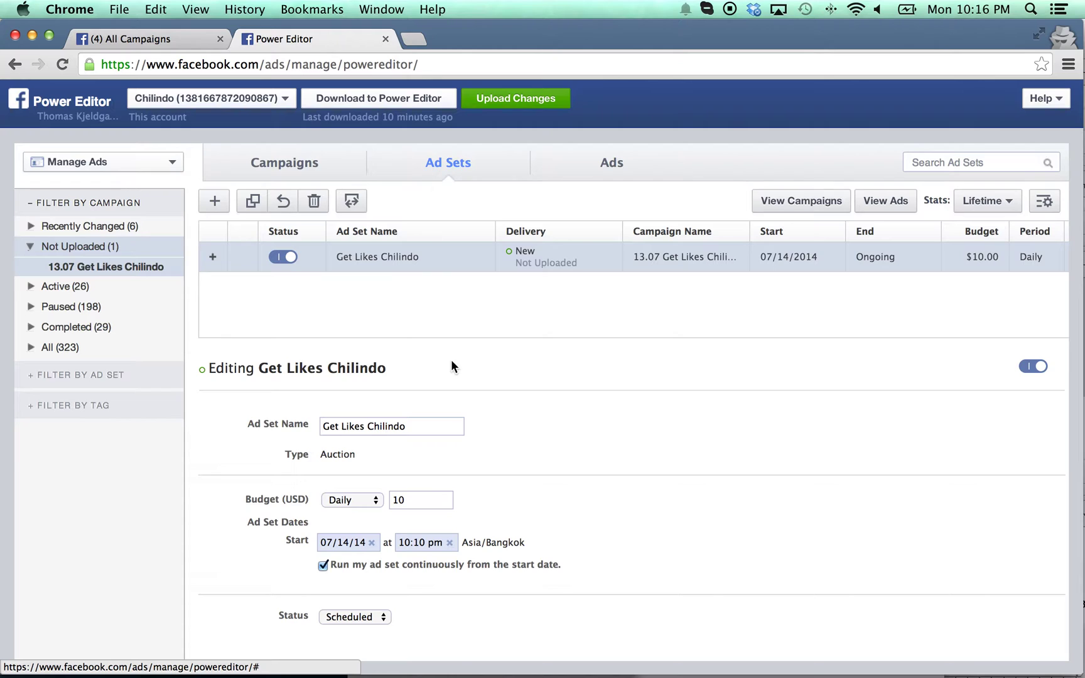
pyautogui.moveTo(416, 501); pyautogui.dragTo(382, 502)
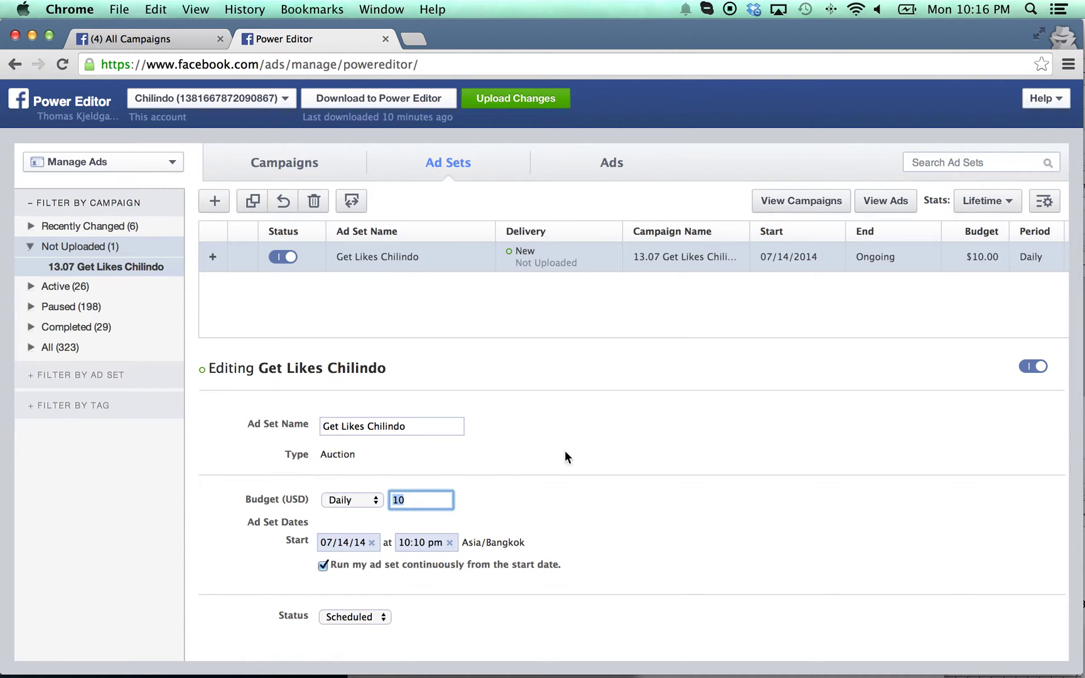
pyautogui.write('3')
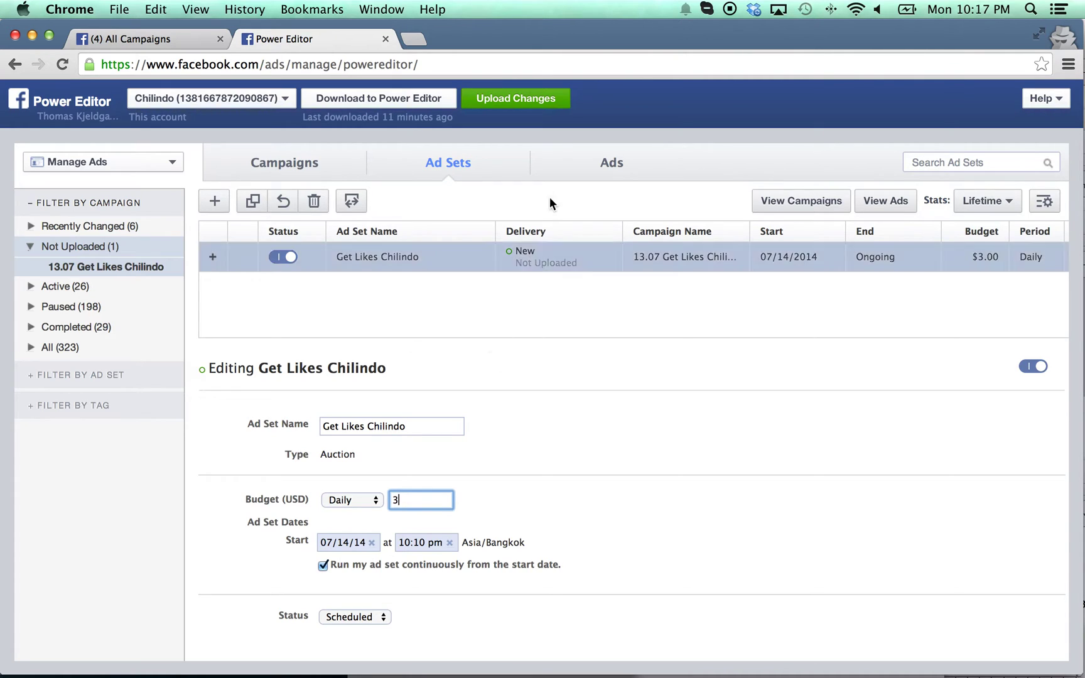
# Upload the new campaign, ad set and ad to Facebook and dismiss the upload summary
pyautogui.click(514, 100)
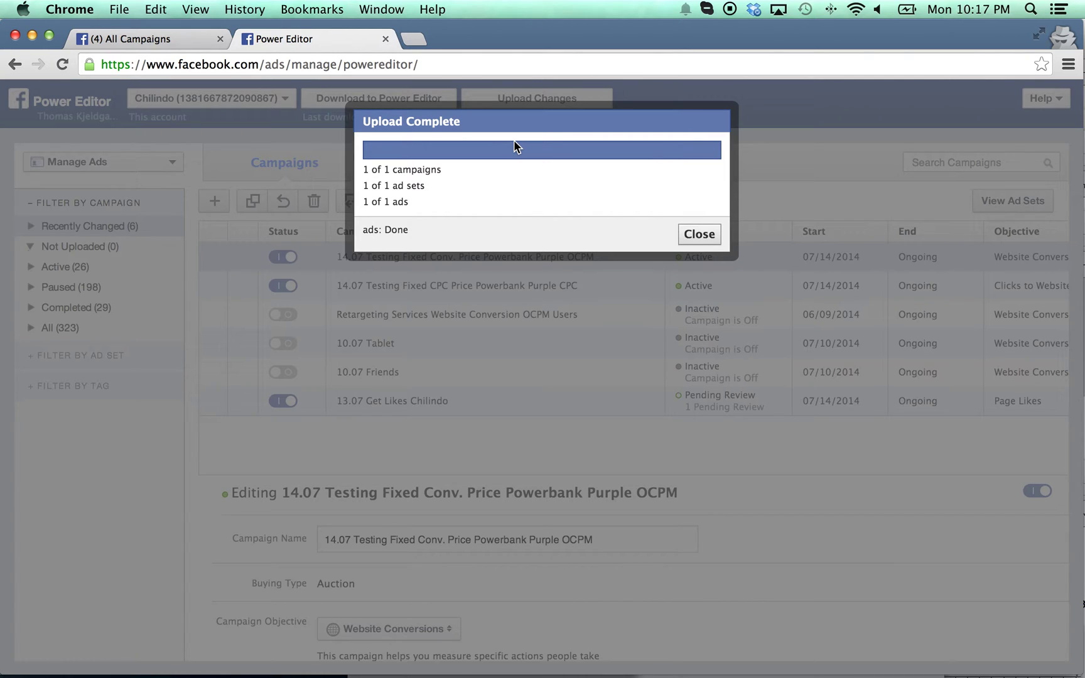
pyautogui.click(698, 234)
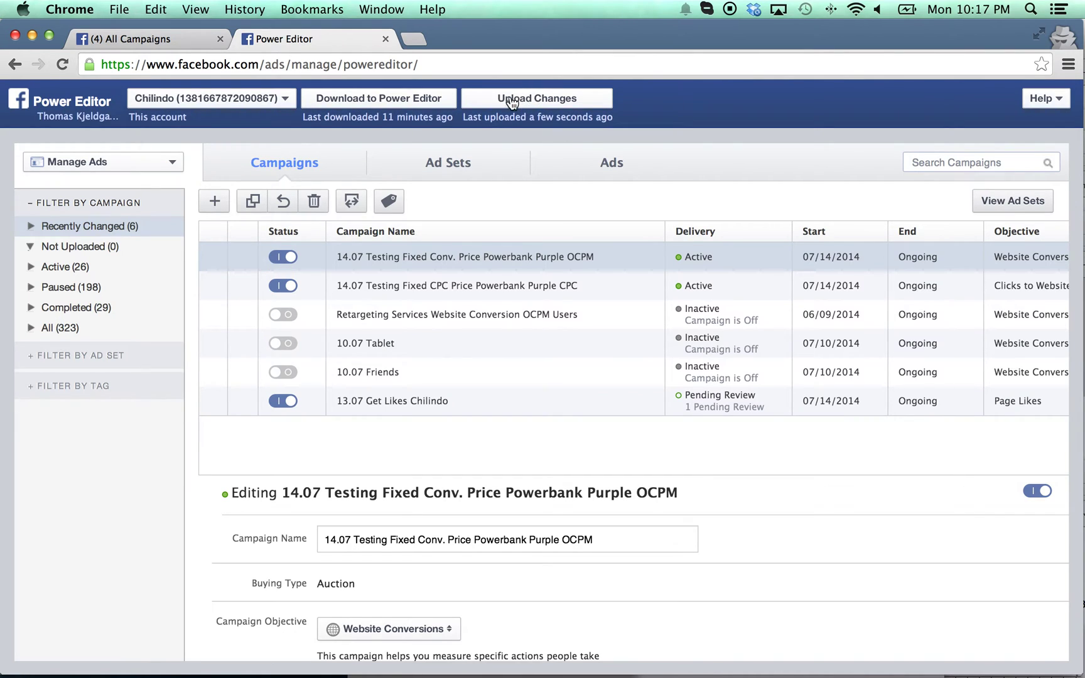